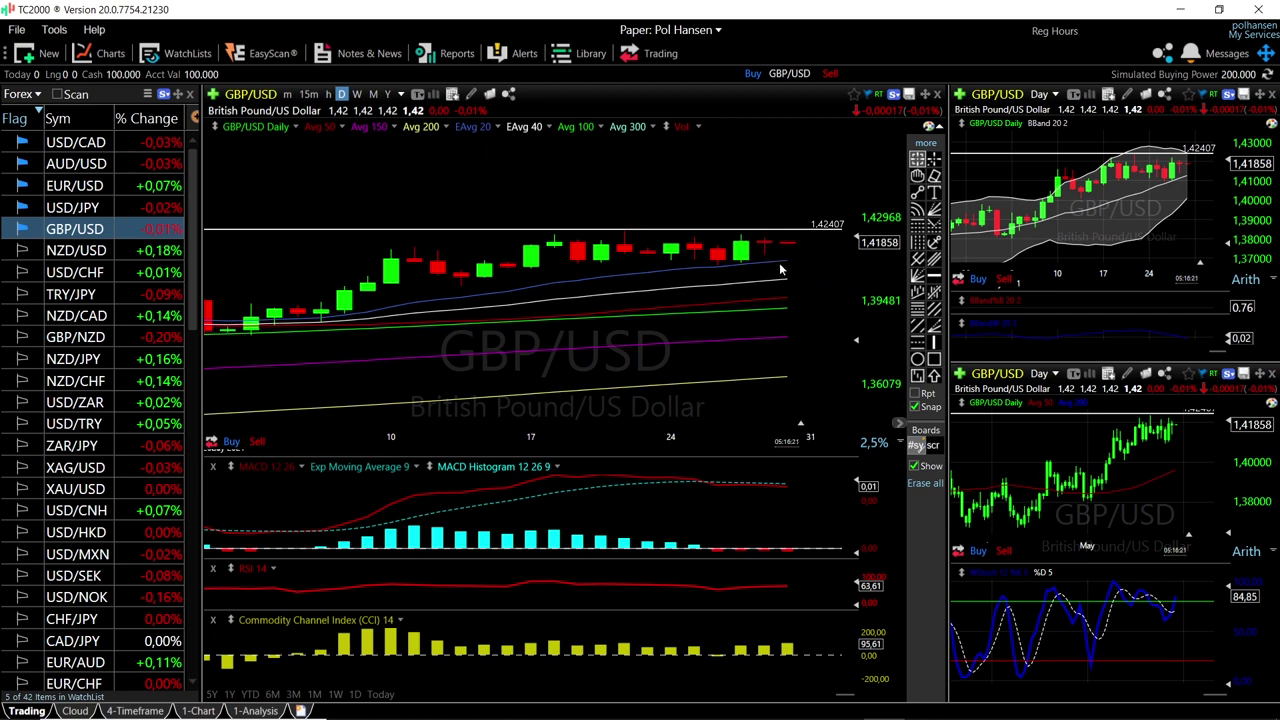
Scroll the GBP/USD daily chart to review its moving averages, MACD, RSI and CCI panes
{"action": "scroll", "coordinate": [790, 276], "scroll_direction": "down", "scroll_amount": 2}
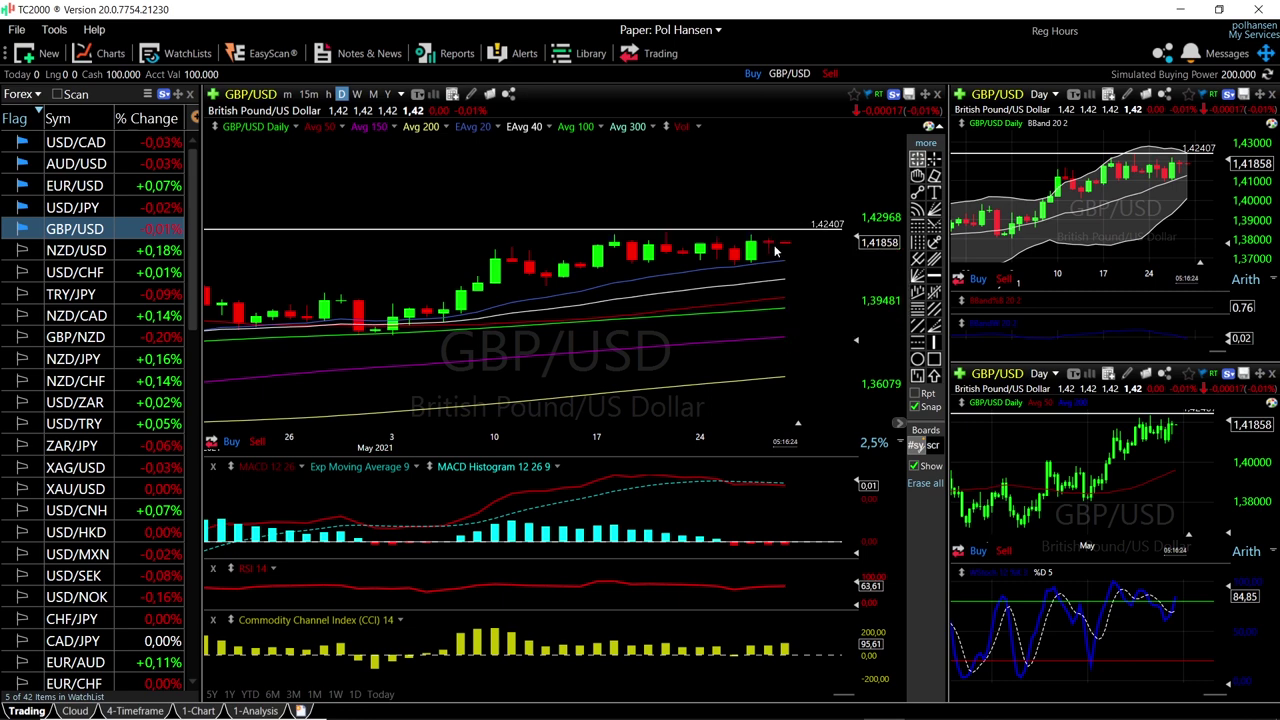
{"action": "scroll", "coordinate": [808, 245], "scroll_direction": "down", "scroll_amount": 1}
{"action": "scroll", "coordinate": [814, 253], "scroll_direction": "down", "scroll_amount": 2}
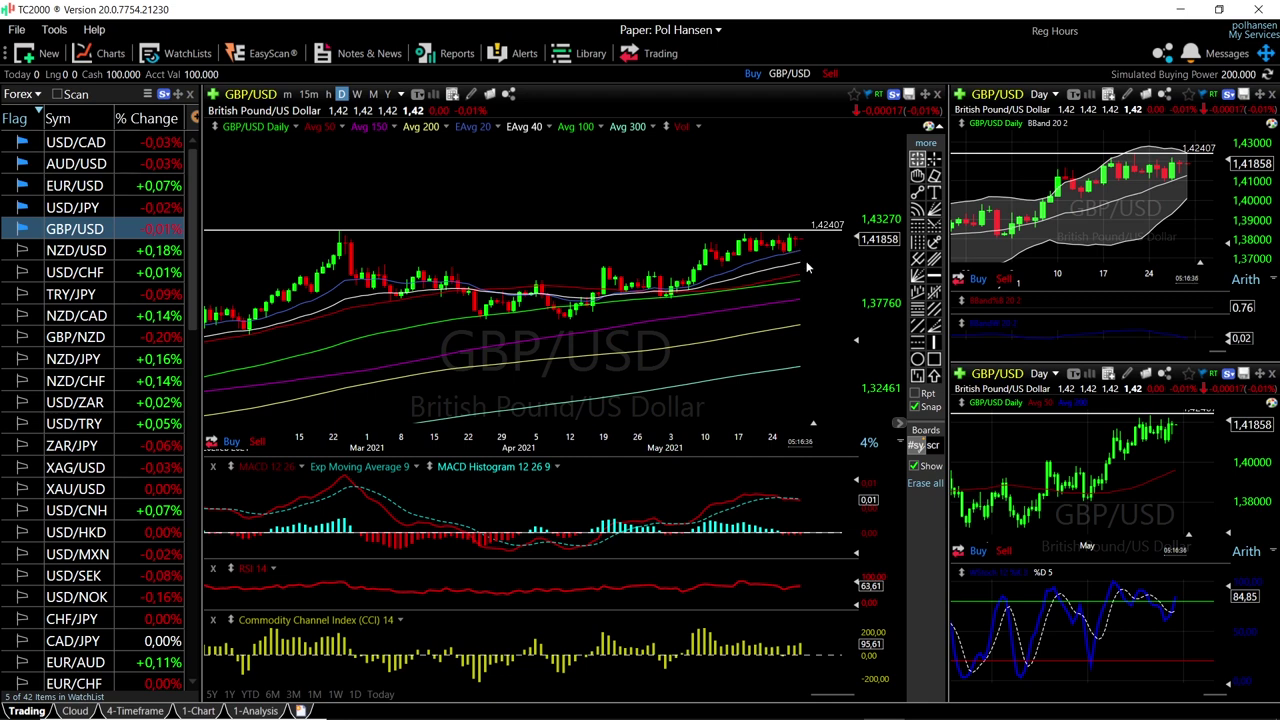
{"action": "scroll", "coordinate": [799, 254], "scroll_direction": "up", "scroll_amount": 2}
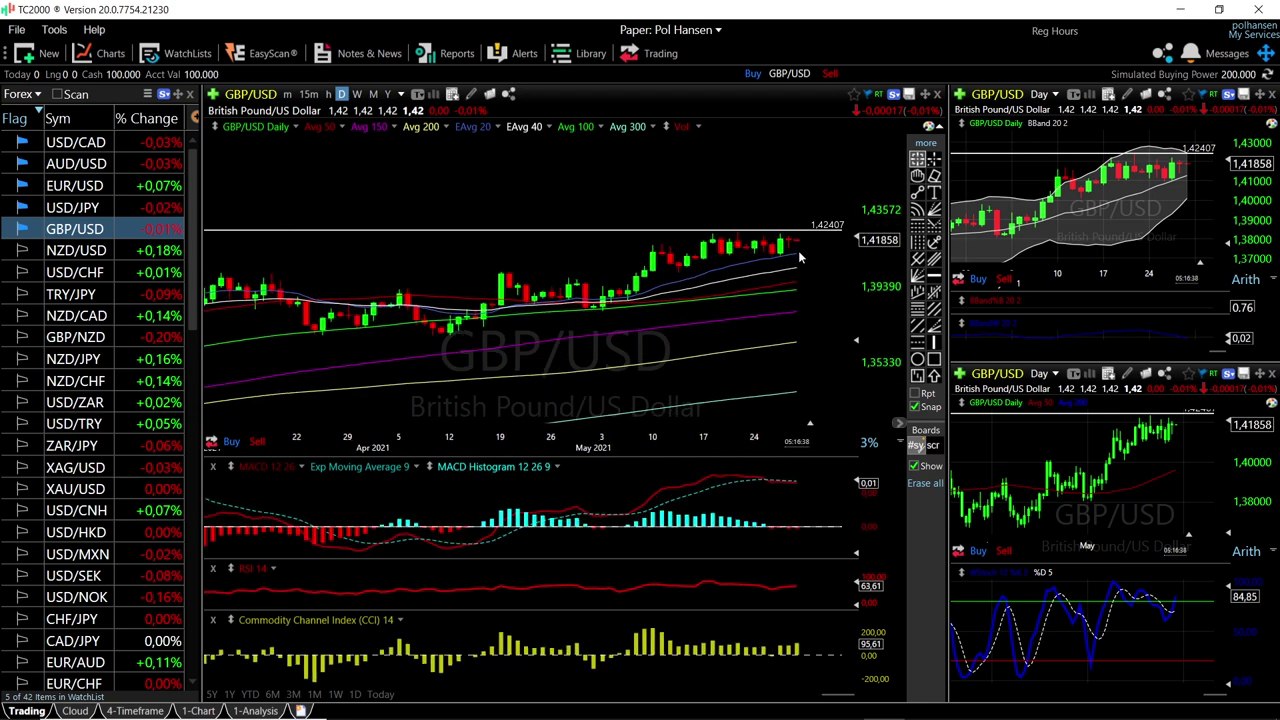
{"action": "left_click", "coordinate": [798, 265]}
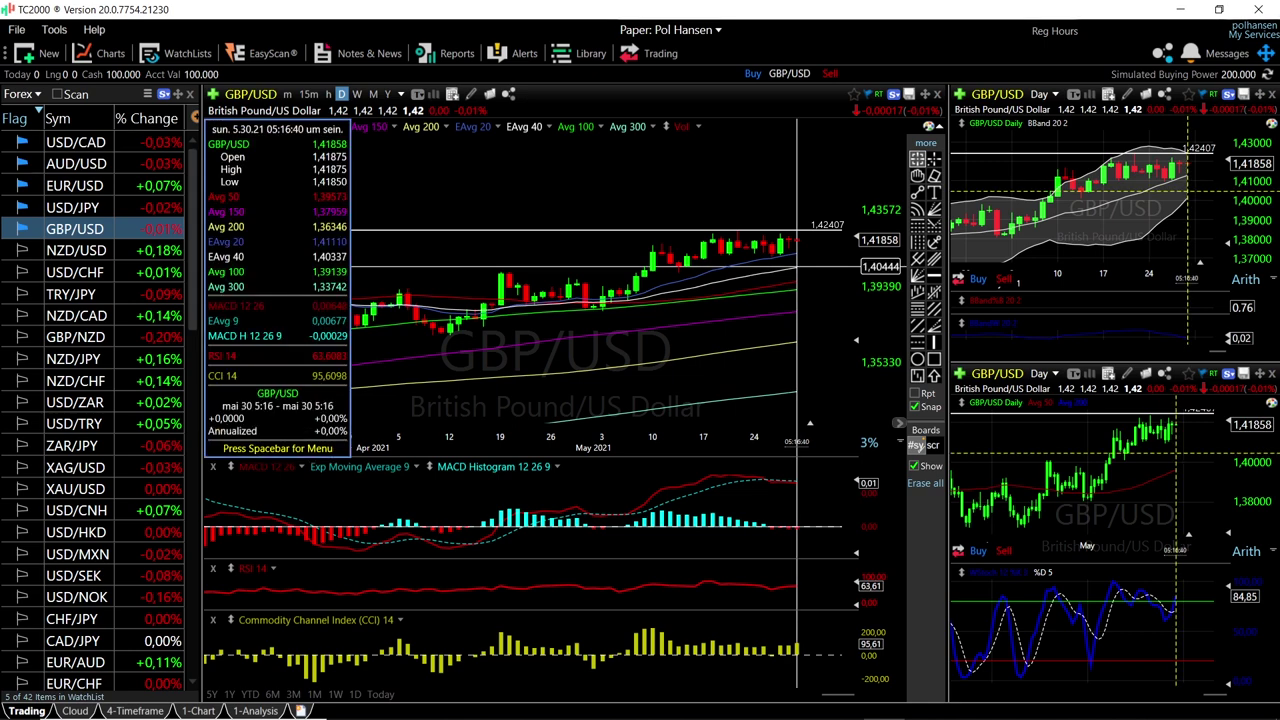
{"action": "left_click_drag", "start_coordinate": [797, 265], "coordinate": [800, 275]}
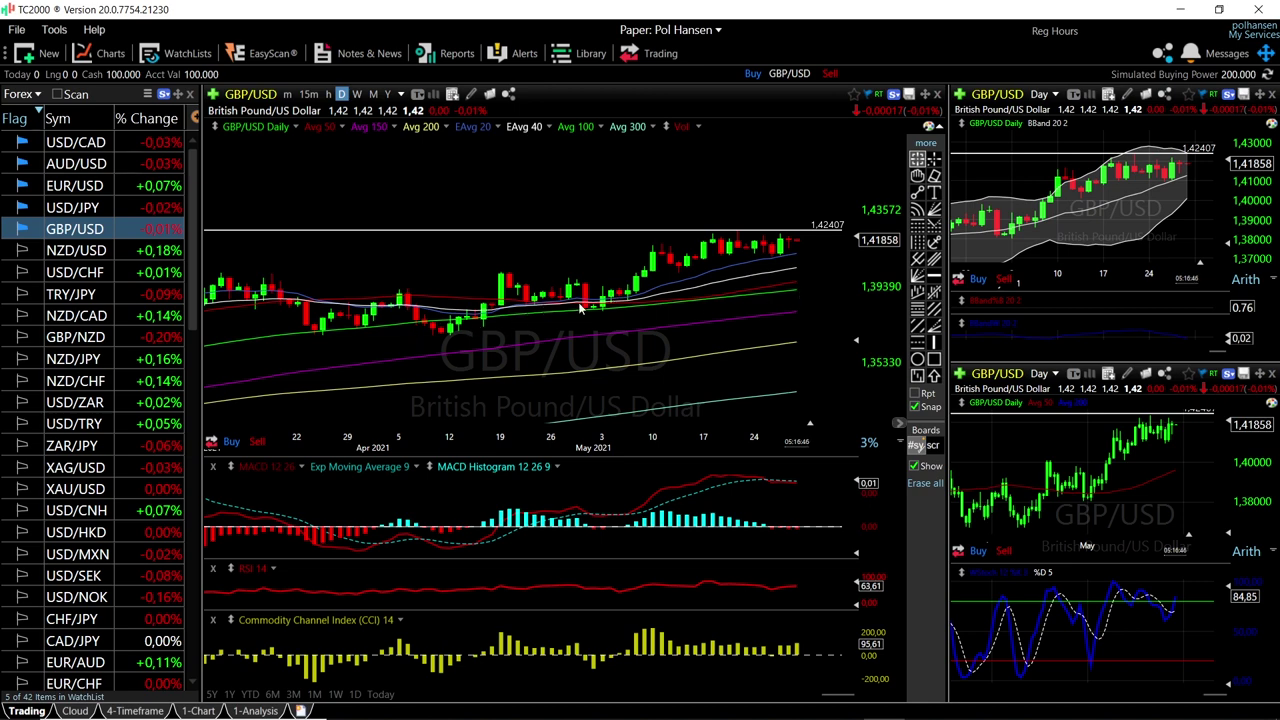
{"action": "scroll", "coordinate": [758, 281], "scroll_direction": "up", "scroll_amount": 5}
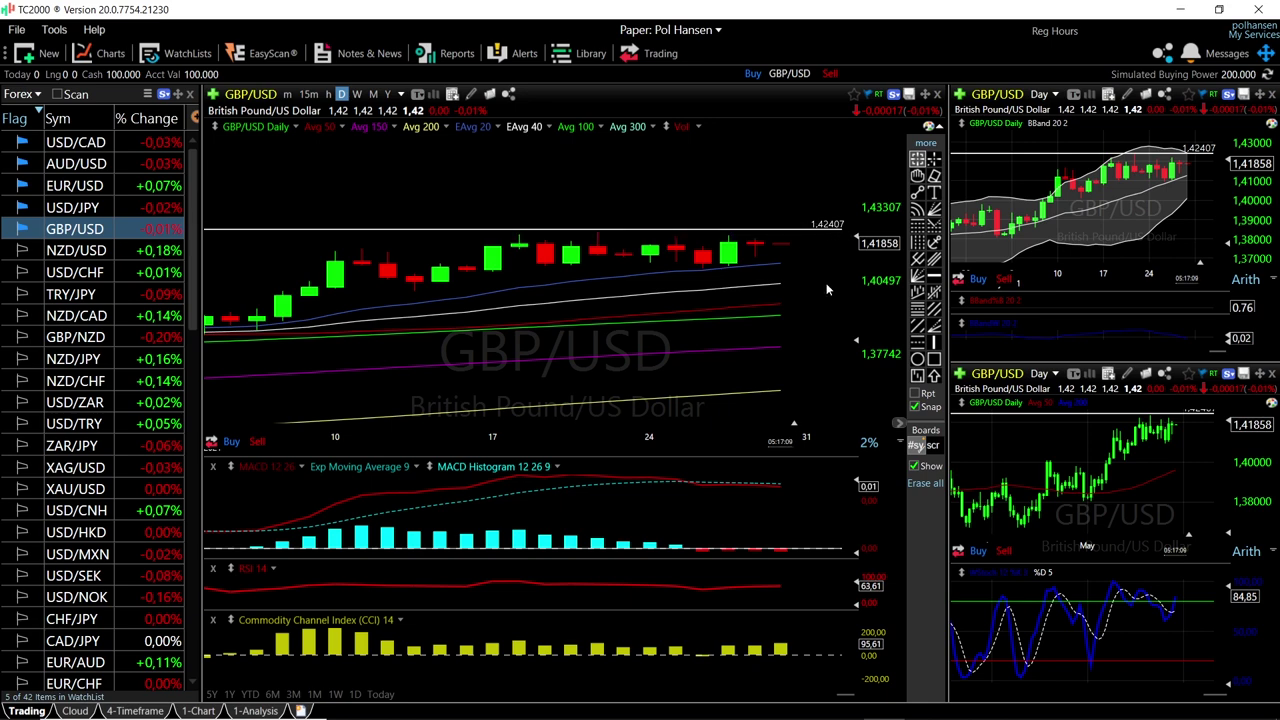
{"action": "left_click", "coordinate": [72, 210]}
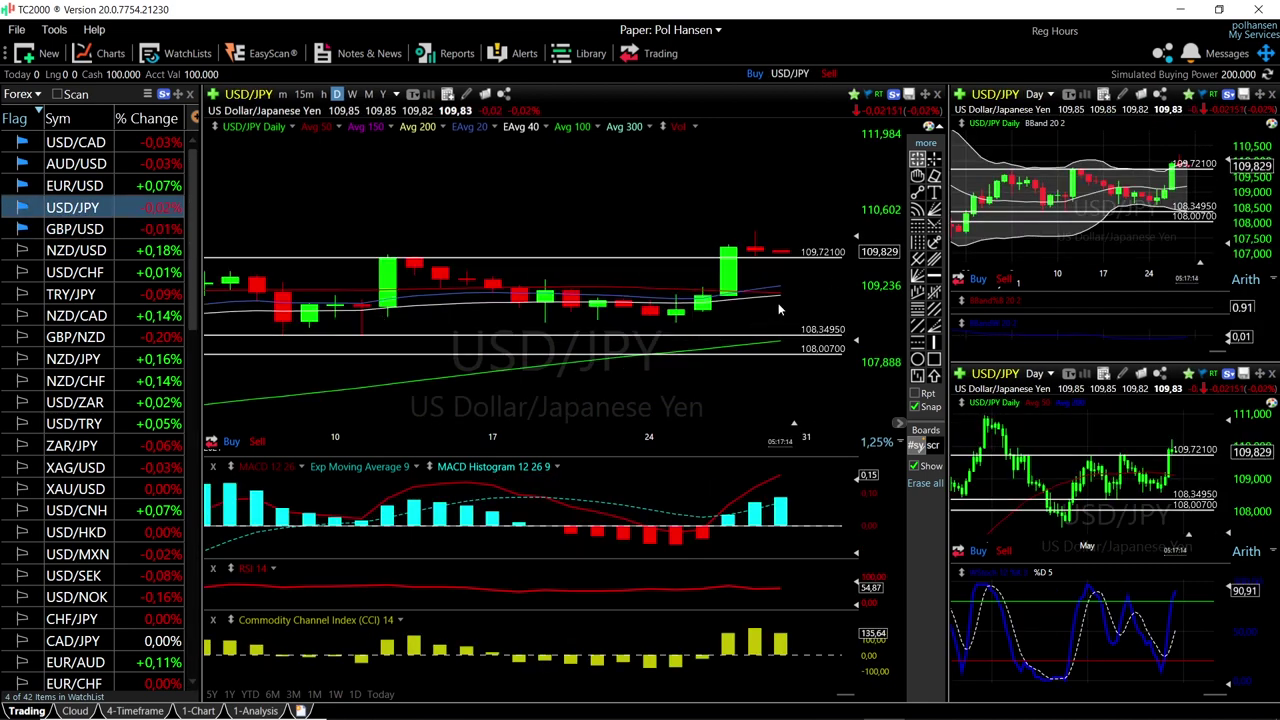
Read the price and indicator values at the latest USD/JPY daily bars
{"action": "scroll", "coordinate": [780, 300], "scroll_direction": "down", "scroll_amount": 2}
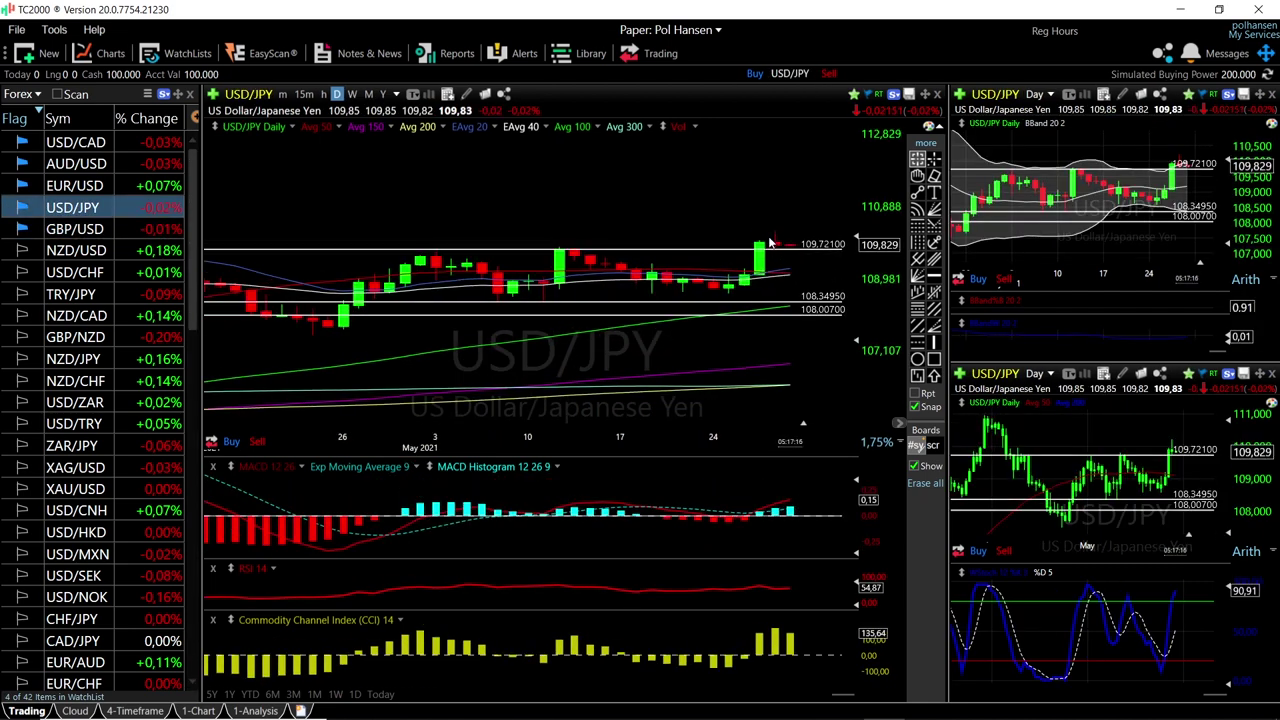
{"action": "left_click", "coordinate": [776, 244]}
{"action": "left_click", "coordinate": [791, 270]}
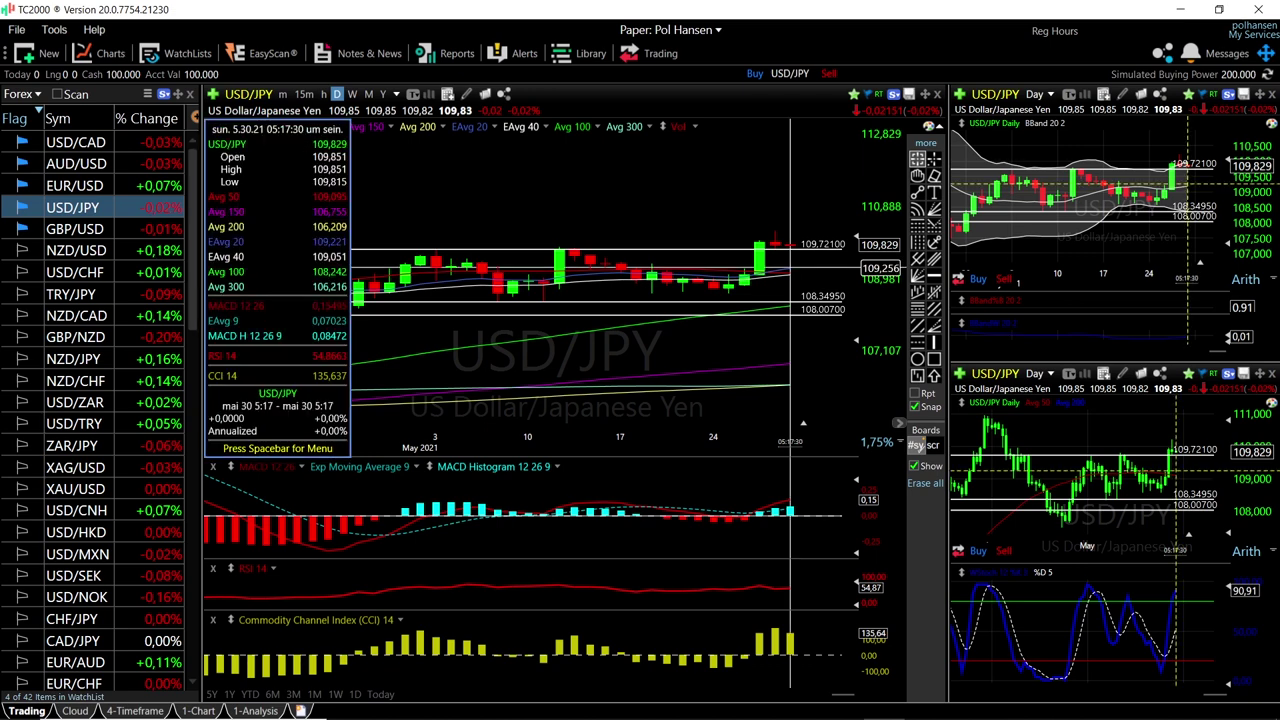
{"action": "left_click", "coordinate": [791, 266]}
Zoom the USD/JPY chart out, then switch all charts to EUR/USD
{"action": "scroll", "coordinate": [791, 268], "scroll_direction": "down", "scroll_amount": 3}
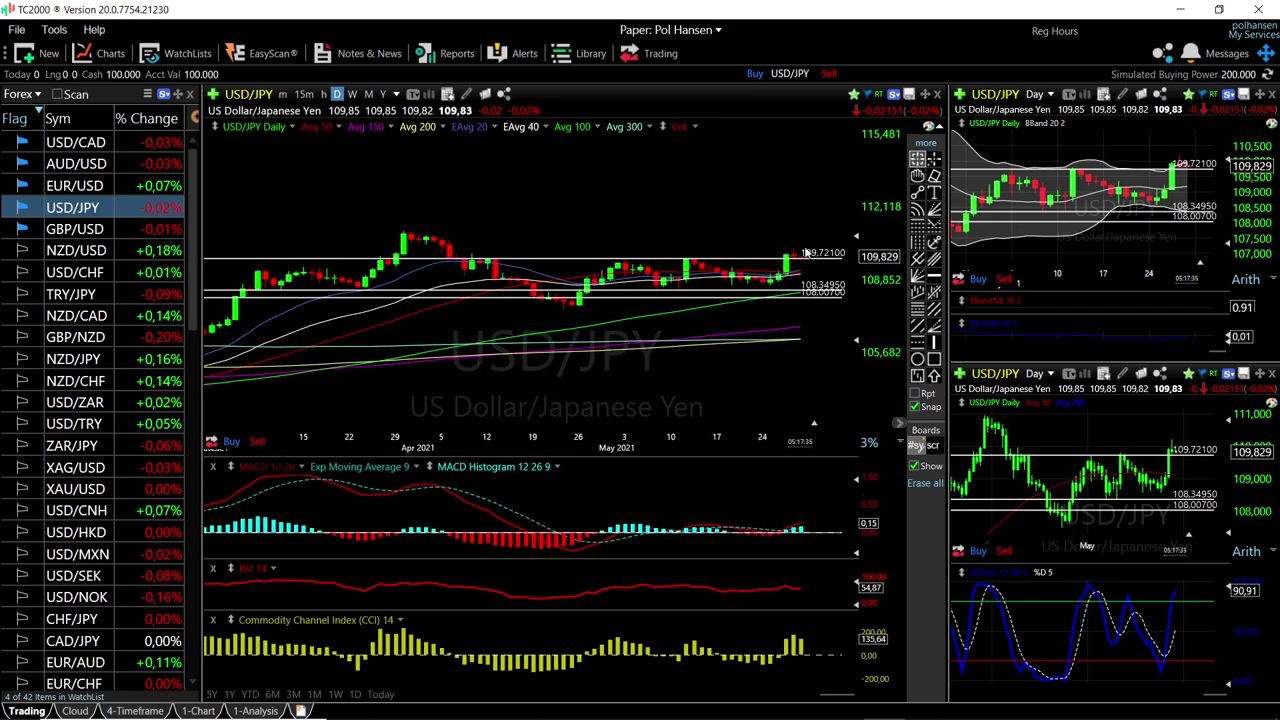
{"action": "scroll", "coordinate": [791, 272], "scroll_direction": "up", "scroll_amount": 3}
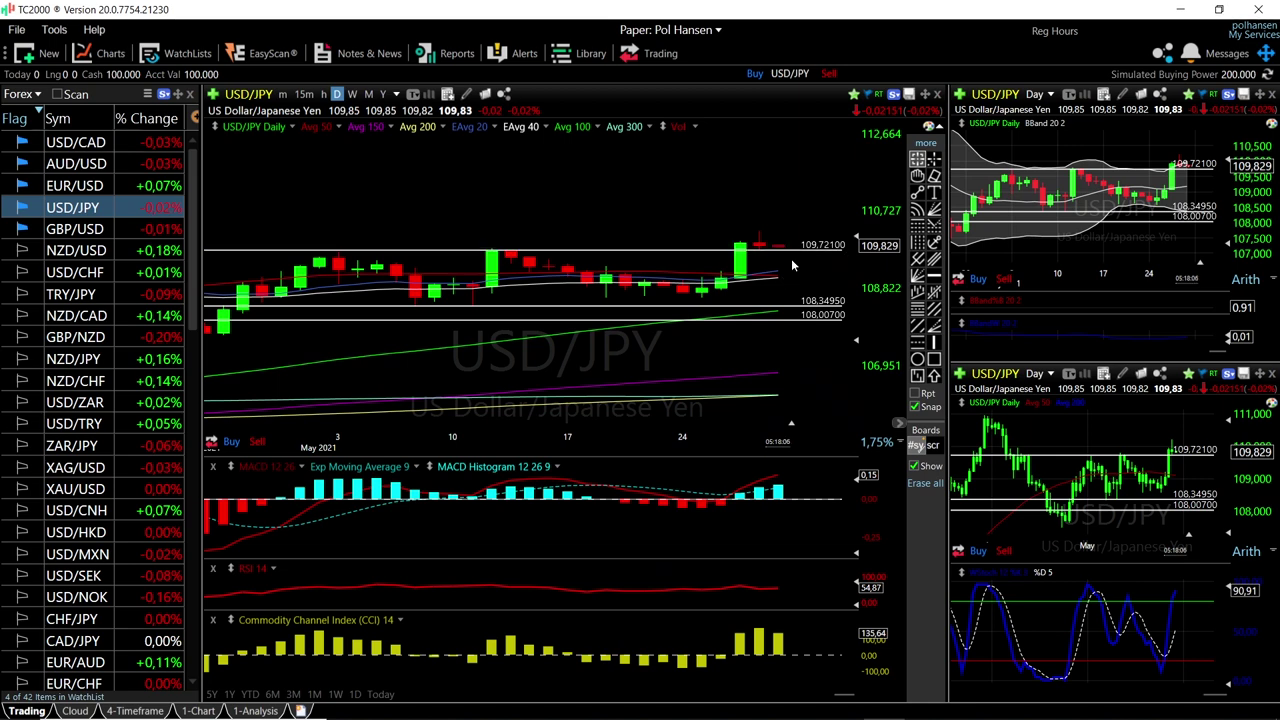
{"action": "scroll", "coordinate": [696, 162], "scroll_direction": "down", "scroll_amount": 2}
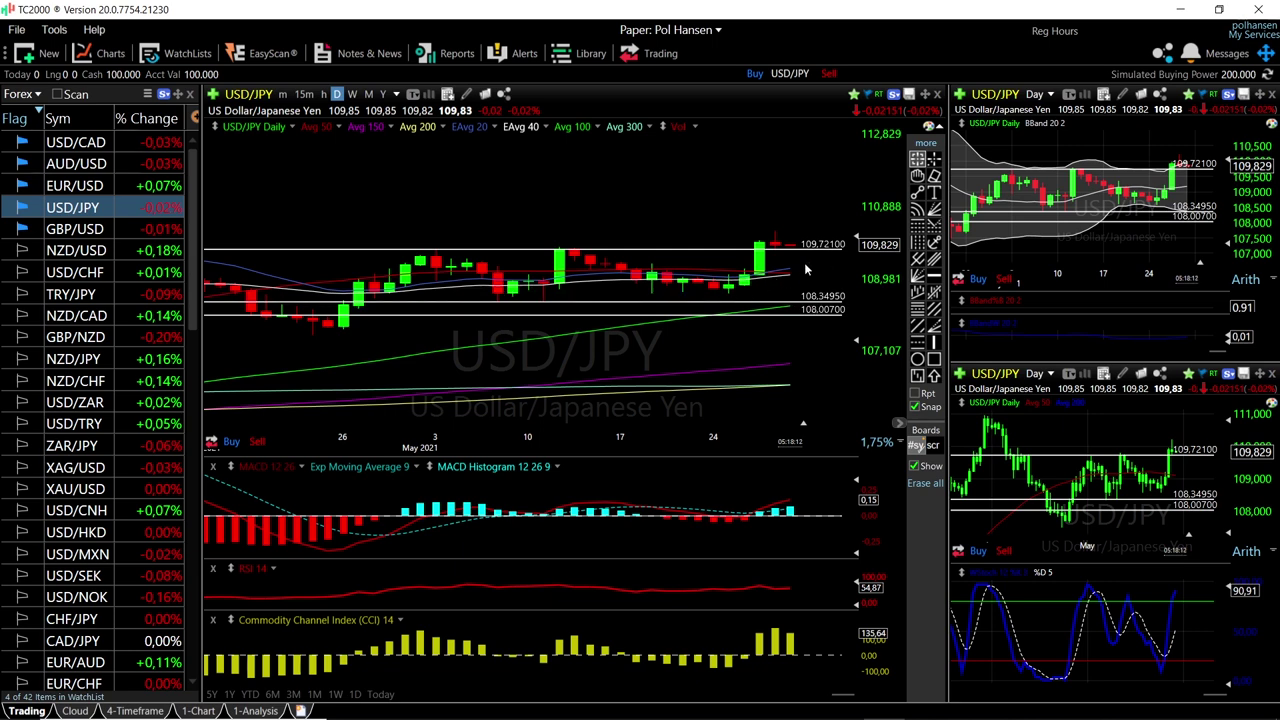
{"action": "scroll", "coordinate": [806, 268], "scroll_direction": "down", "scroll_amount": 1}
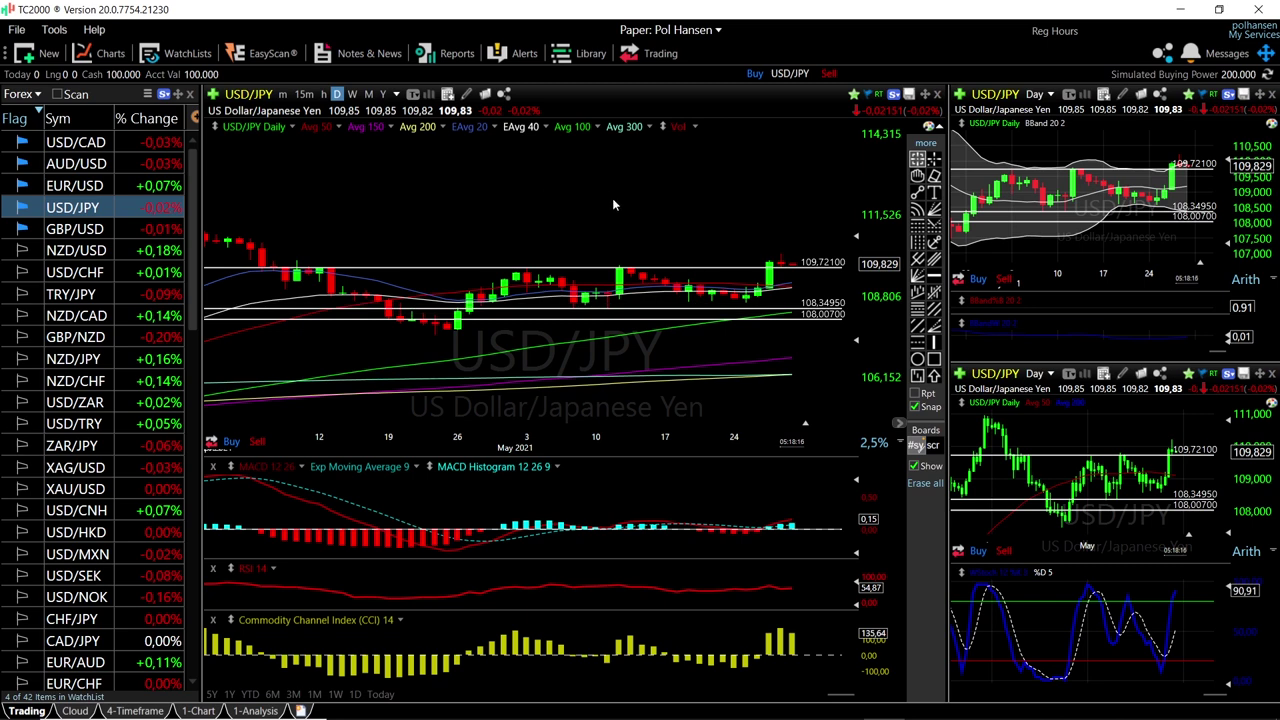
{"action": "left_click", "coordinate": [90, 188]}
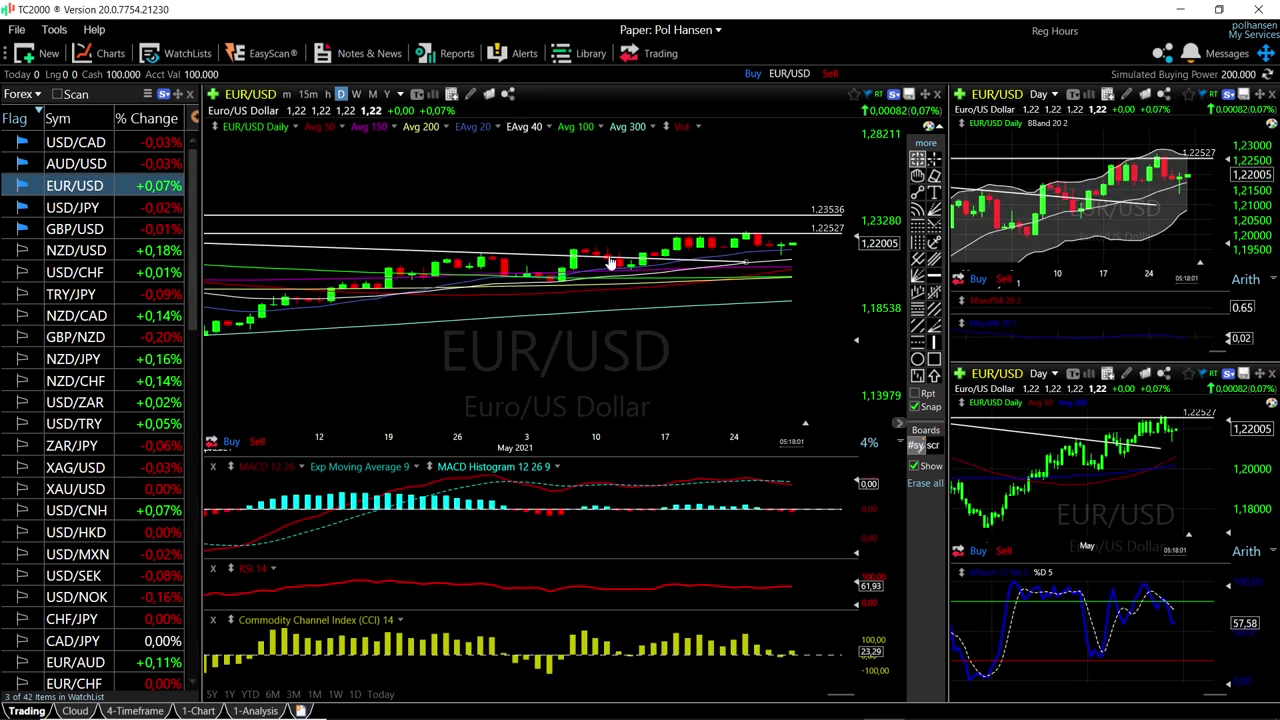
Zoom through the EUR/USD daily charts and their trendlines, then load AUD/USD in every chart
{"action": "scroll", "coordinate": [769, 281], "scroll_direction": "up", "scroll_amount": 2}
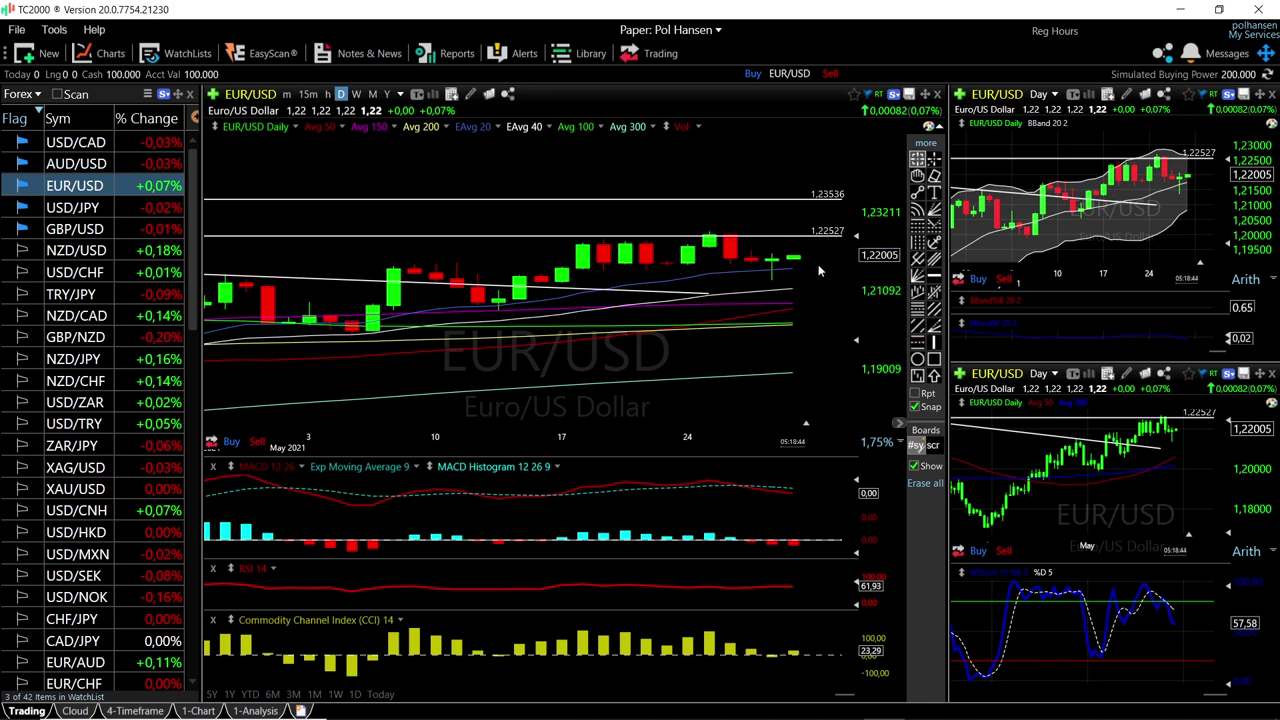
{"action": "scroll", "coordinate": [816, 262], "scroll_direction": "down", "scroll_amount": 3}
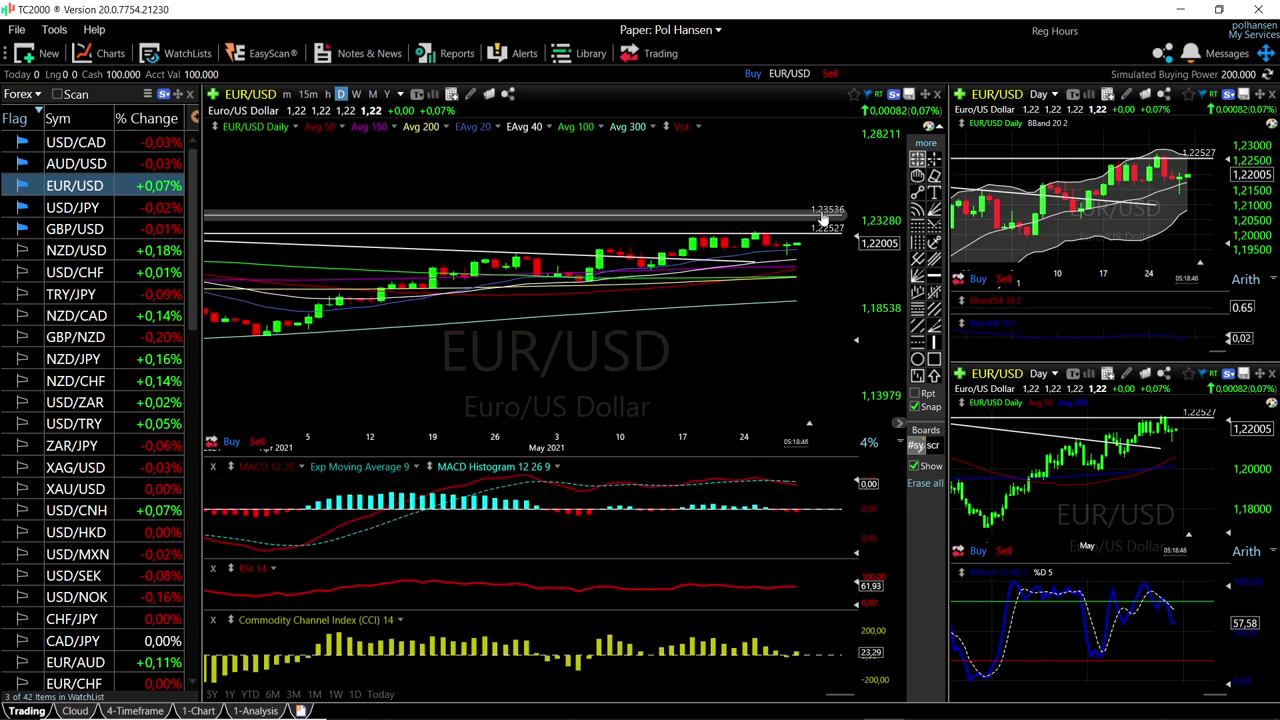
{"action": "scroll", "coordinate": [814, 285], "scroll_direction": "down", "scroll_amount": 3}
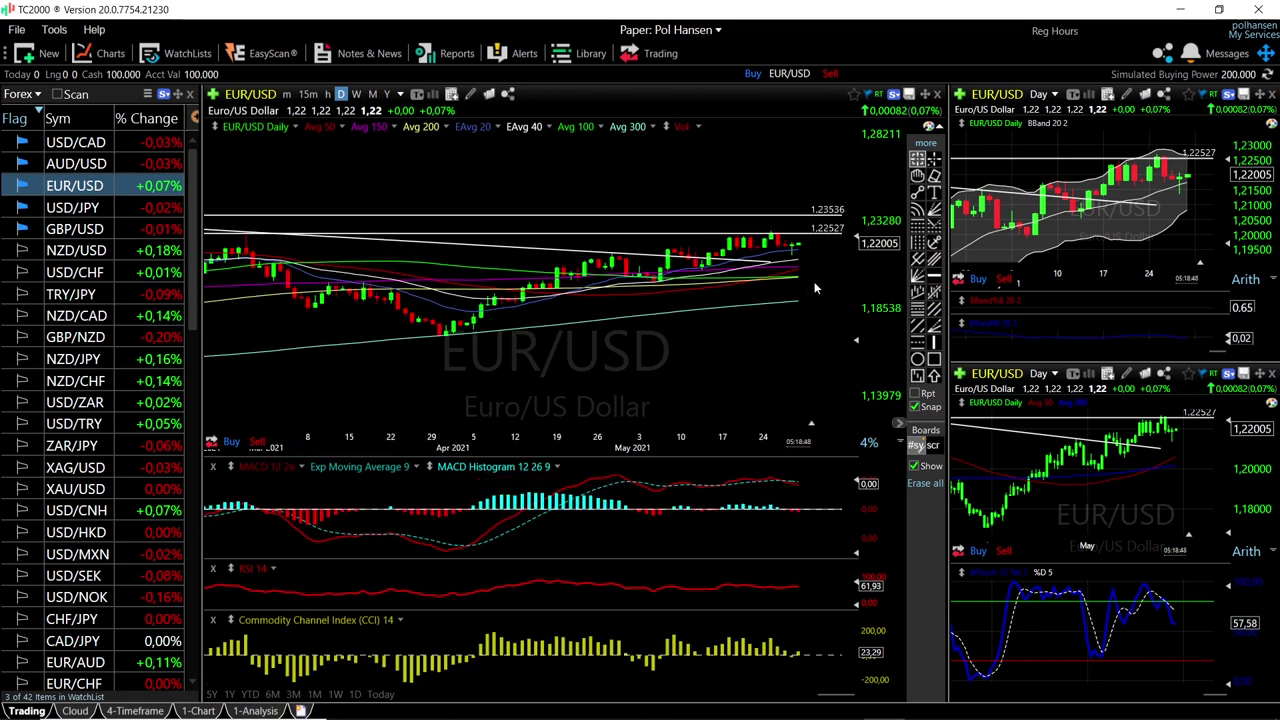
{"action": "scroll", "coordinate": [812, 282], "scroll_direction": "down", "scroll_amount": 3}
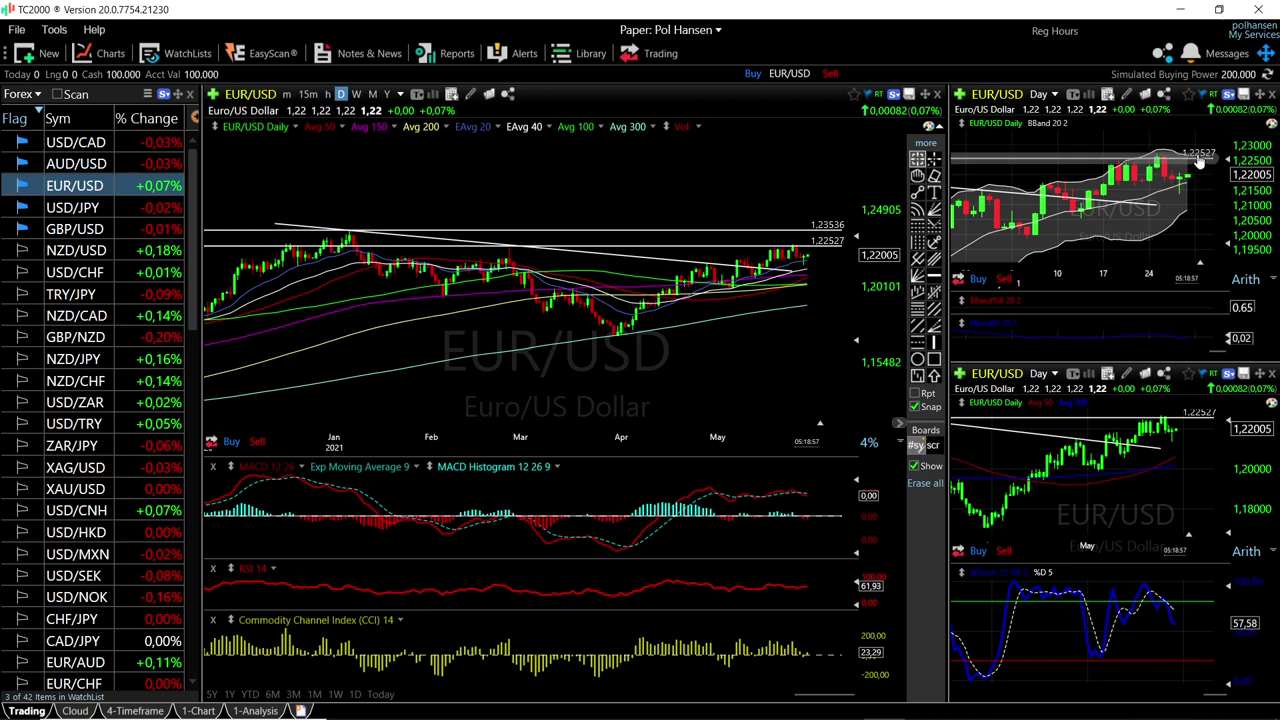
{"action": "scroll", "coordinate": [849, 598], "scroll_direction": "up", "scroll_amount": 3}
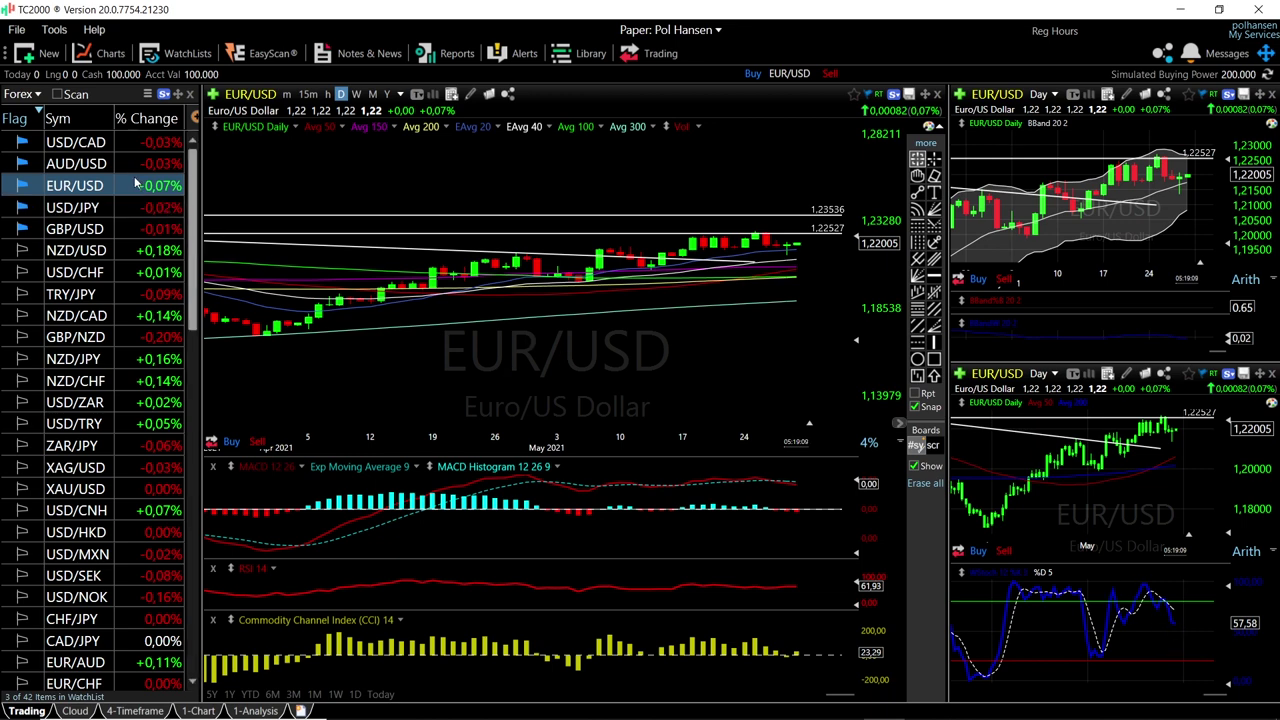
{"action": "left_click", "coordinate": [100, 165]}
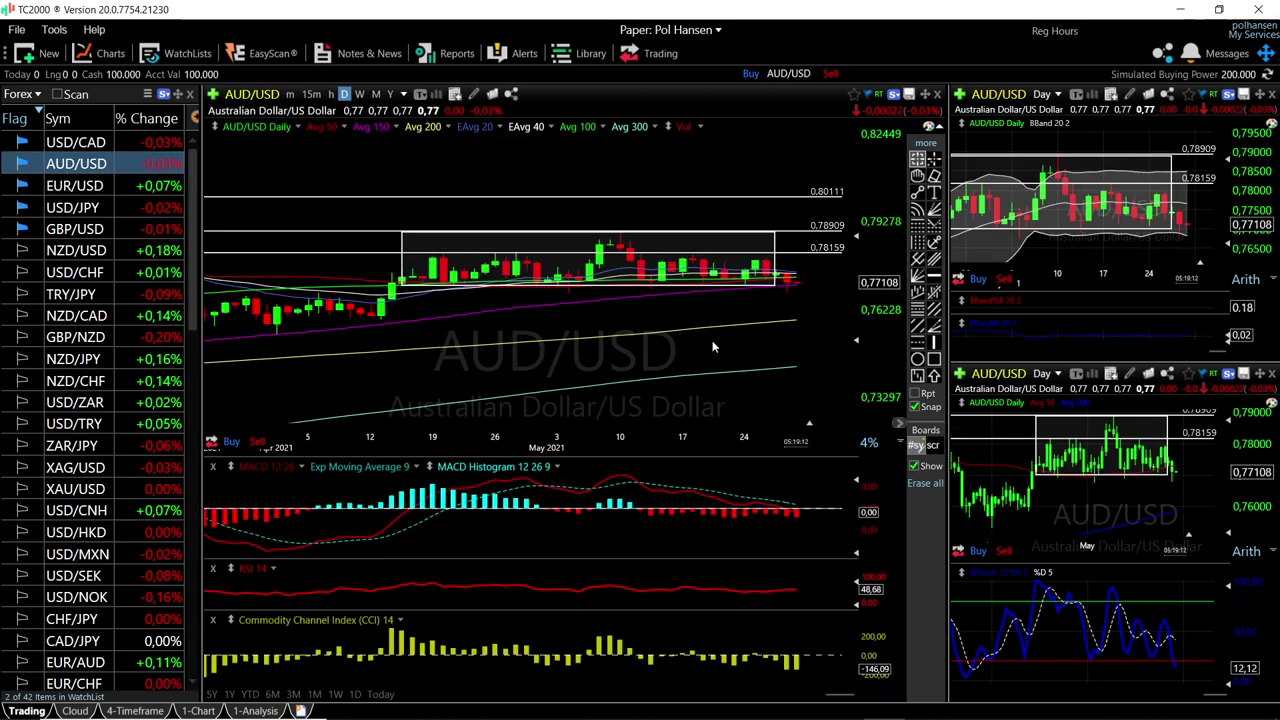
Delete the rectangle from the AUD/USD chart, leaving its horizontal levels in place
{"action": "left_click", "coordinate": [934, 175]}
{"action": "key", "text": "Delete"}
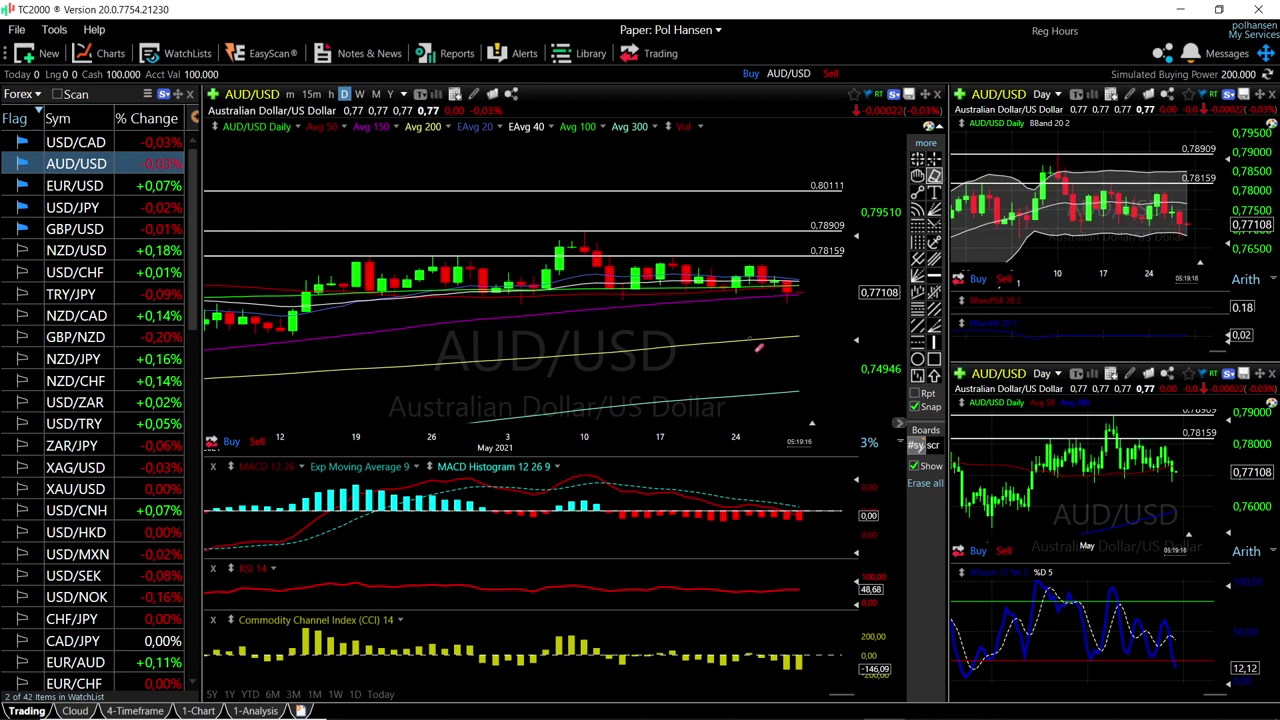
{"action": "scroll", "coordinate": [760, 348], "scroll_direction": "up", "scroll_amount": 2}
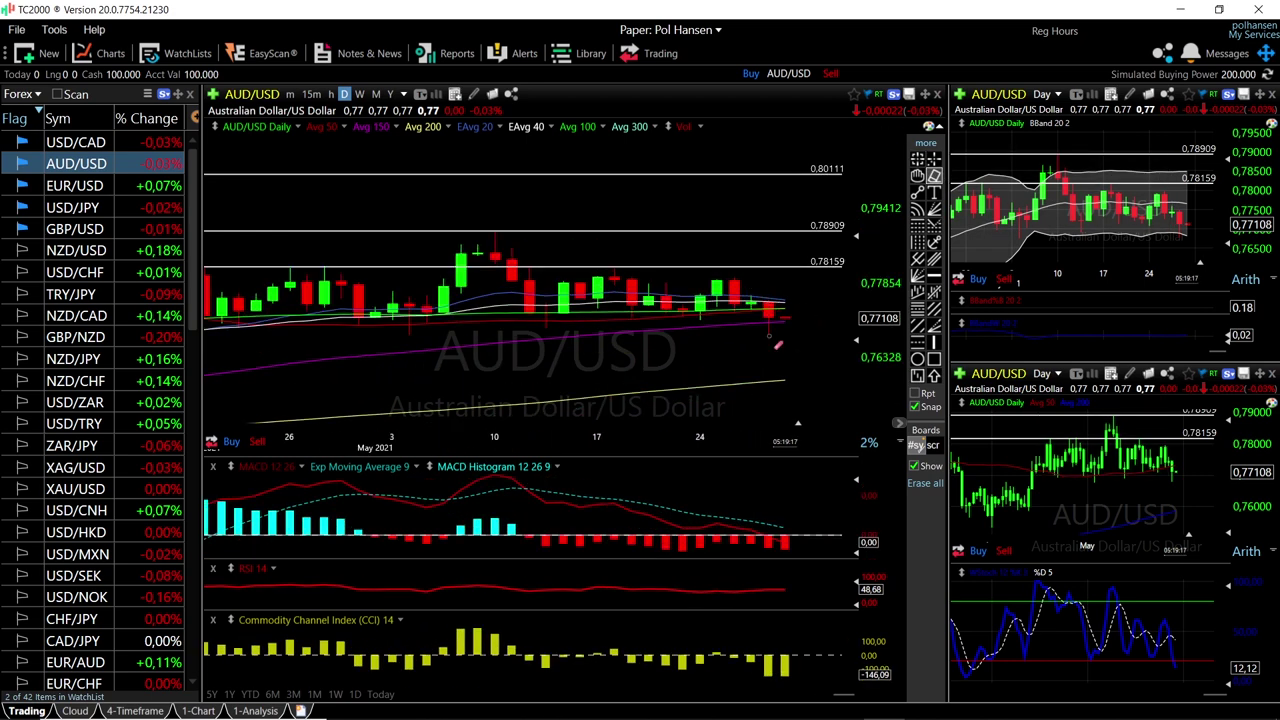
{"action": "left_click", "coordinate": [917, 158]}
Zoom the AUD/USD chart out and read the values of an early November bar
{"action": "scroll", "coordinate": [758, 341], "scroll_direction": "down", "scroll_amount": 2}
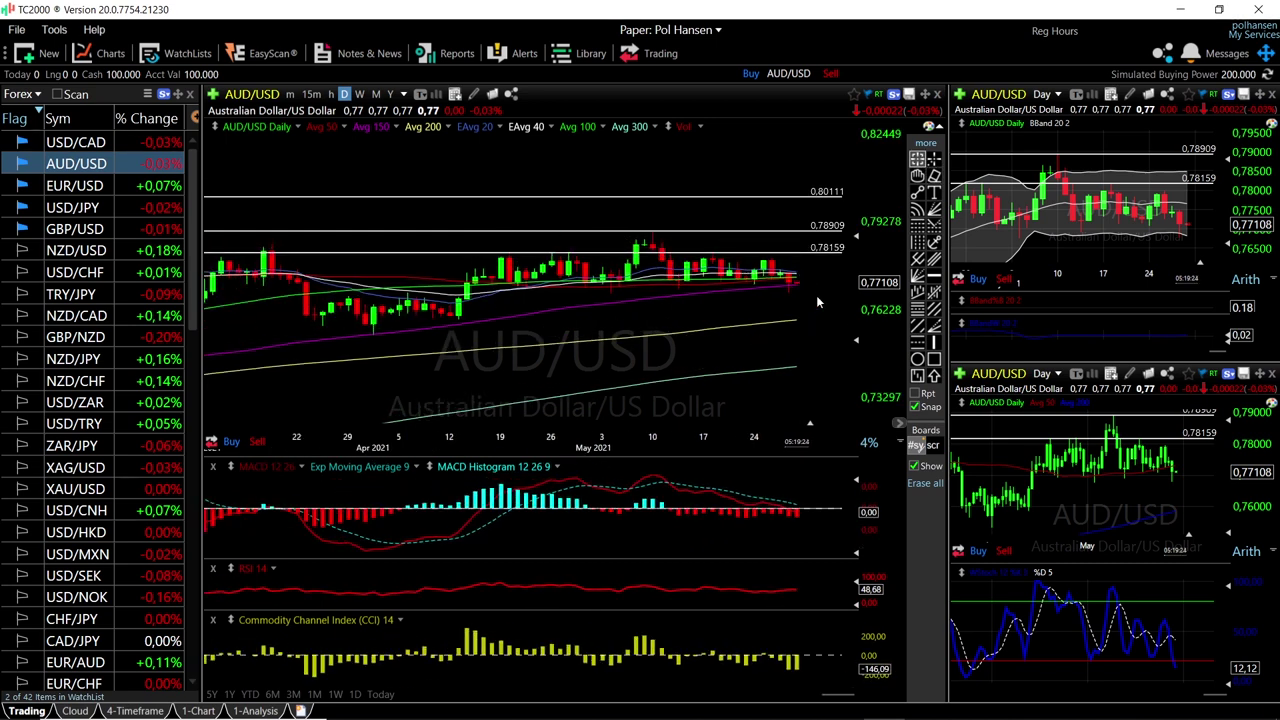
{"action": "scroll", "coordinate": [775, 280], "scroll_direction": "up", "scroll_amount": 3}
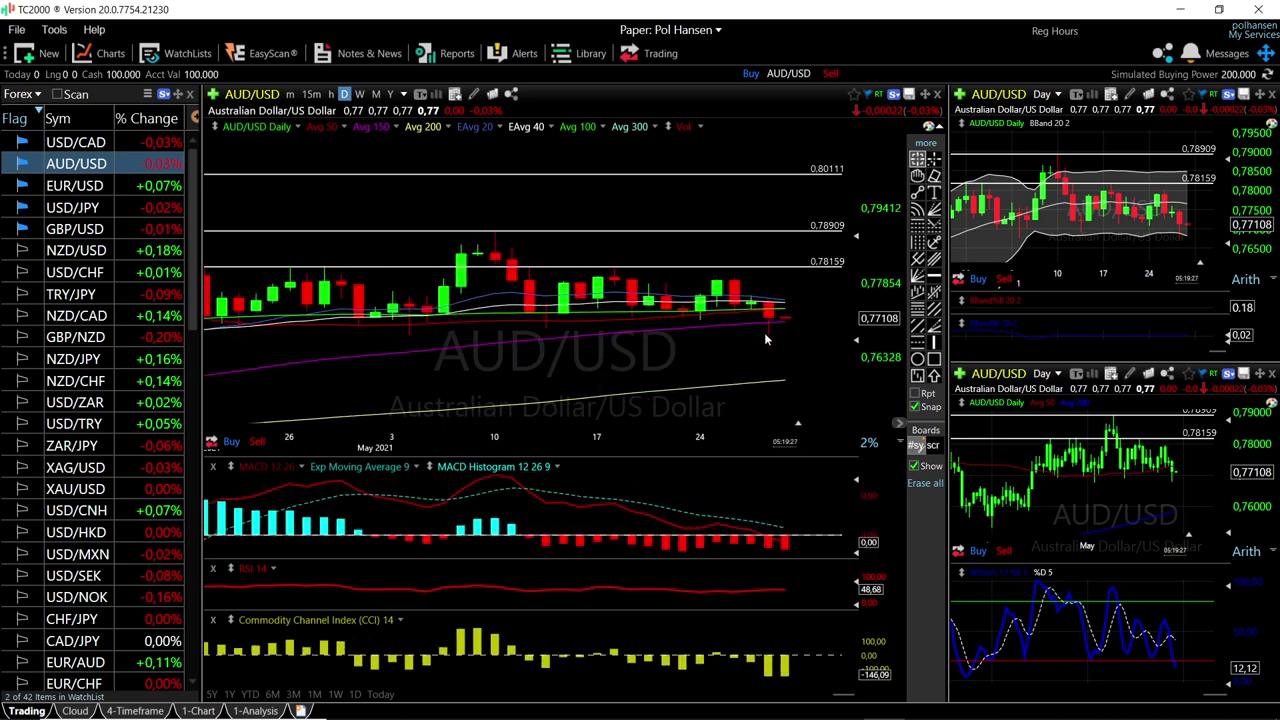
{"action": "scroll", "coordinate": [767, 329], "scroll_direction": "down", "scroll_amount": 3}
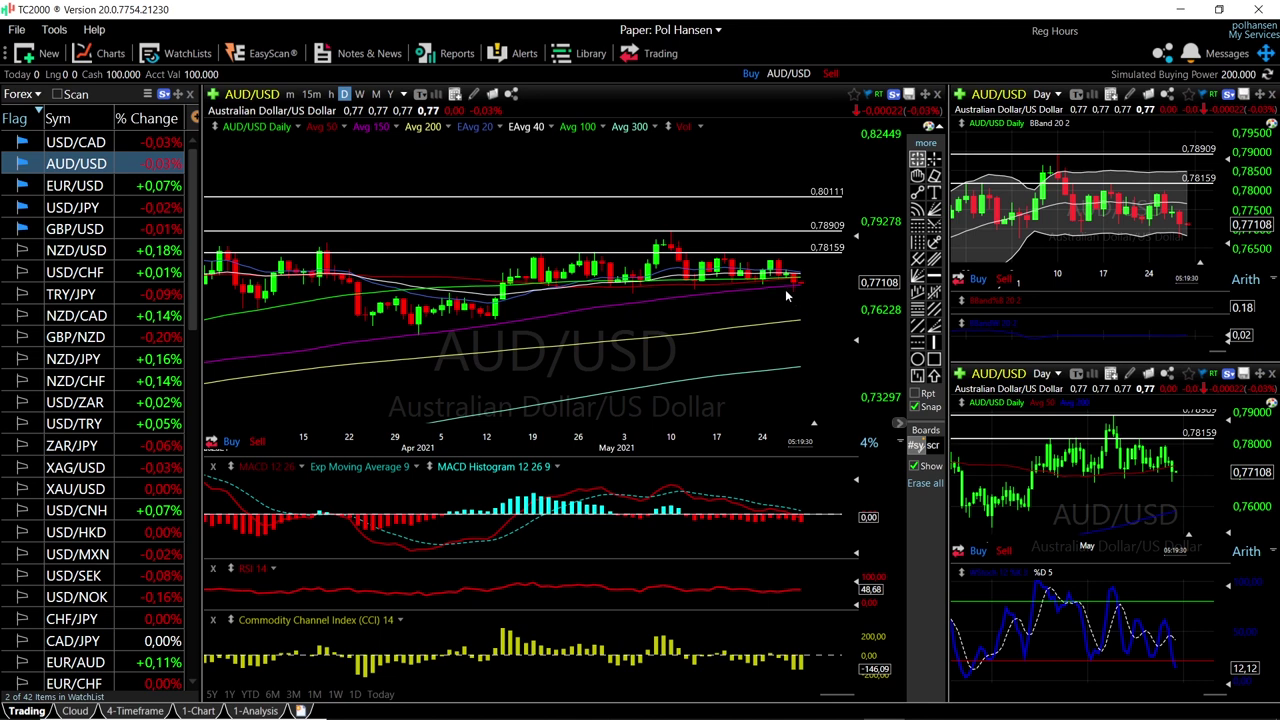
{"action": "scroll", "coordinate": [485, 320], "scroll_direction": "down", "scroll_amount": 5}
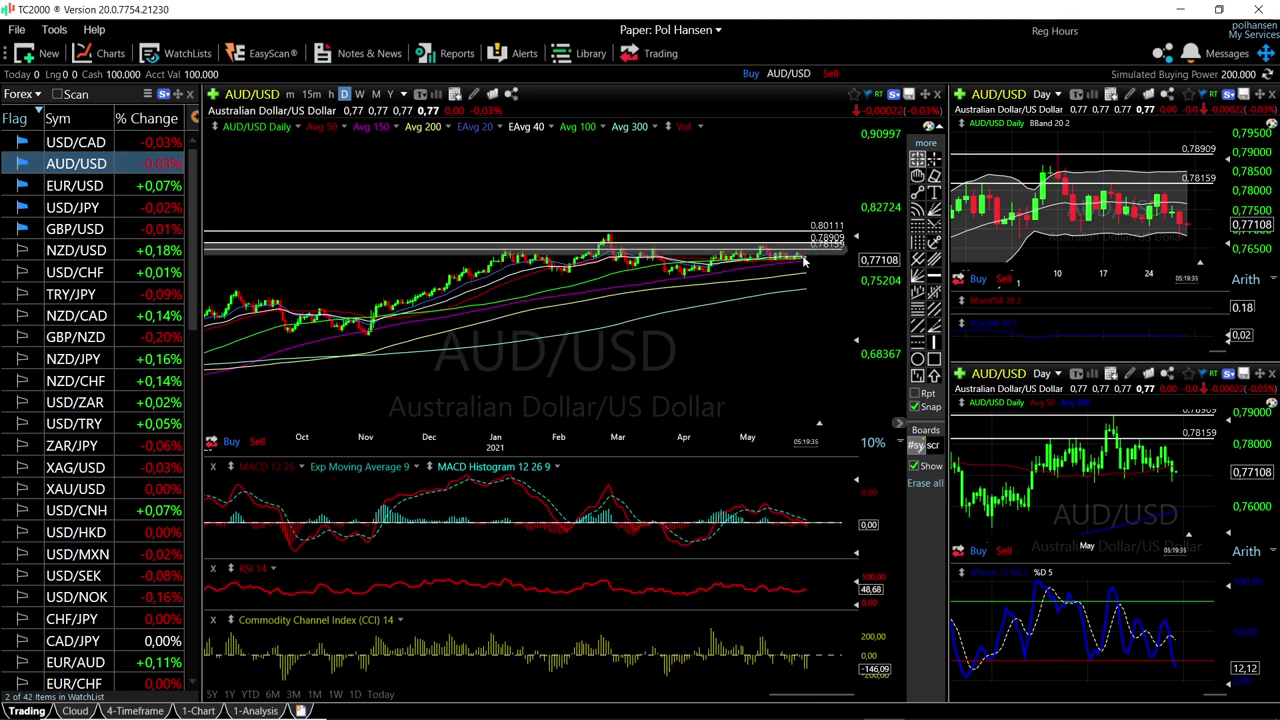
{"action": "left_click", "coordinate": [370, 330]}
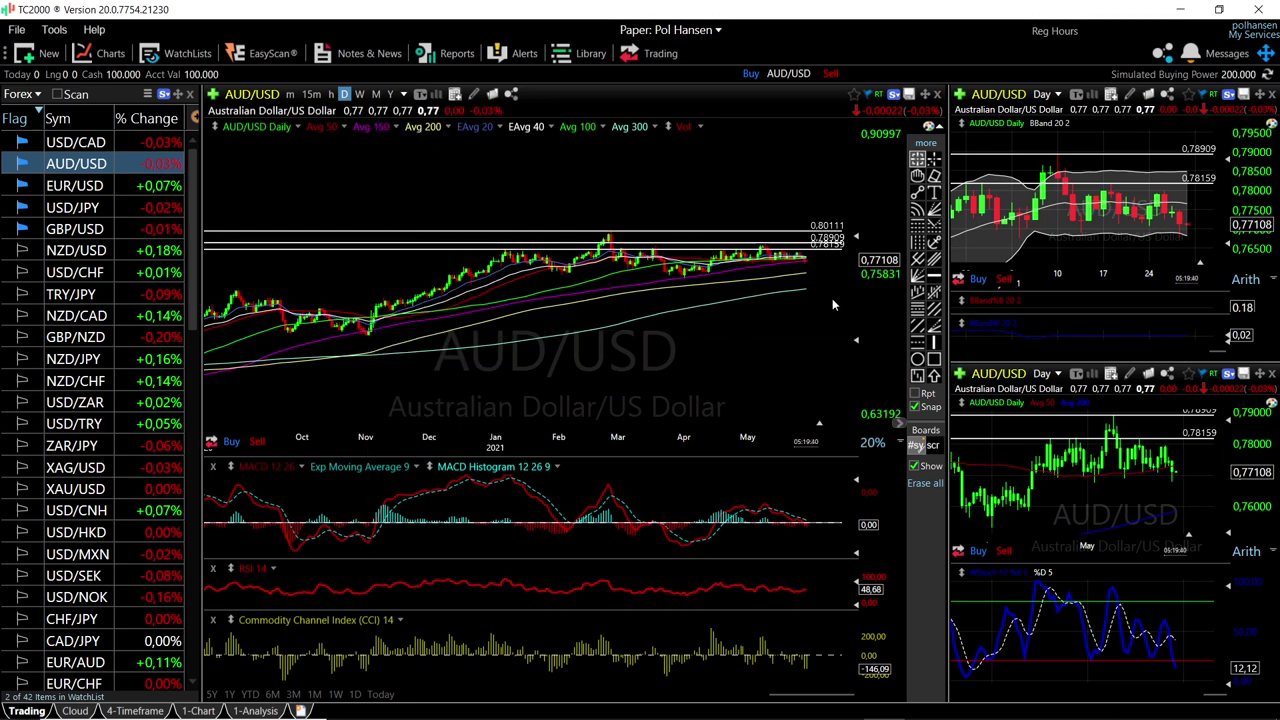
Zoom back in and read the values of the 30 May 2021 bar
{"action": "scroll", "coordinate": [832, 298], "scroll_direction": "up", "scroll_amount": 5}
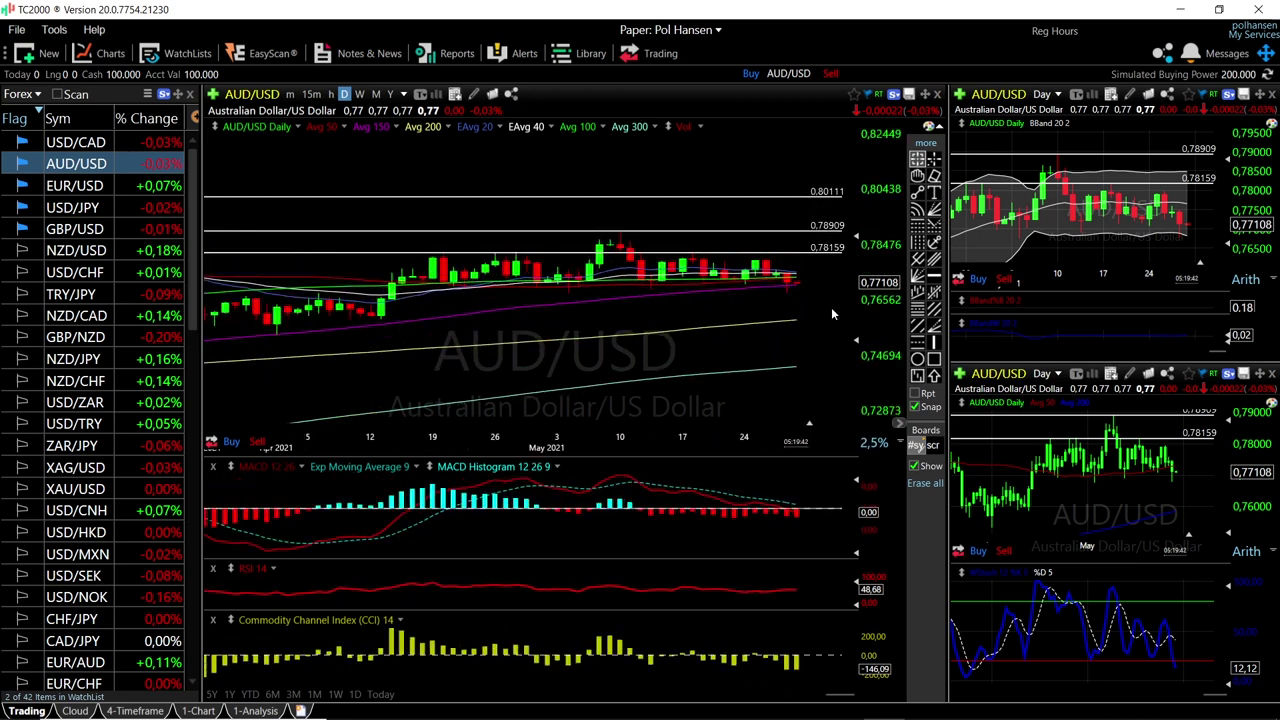
{"action": "scroll", "coordinate": [831, 307], "scroll_direction": "up", "scroll_amount": 4}
{"action": "scroll", "coordinate": [816, 314], "scroll_direction": "up", "scroll_amount": 3}
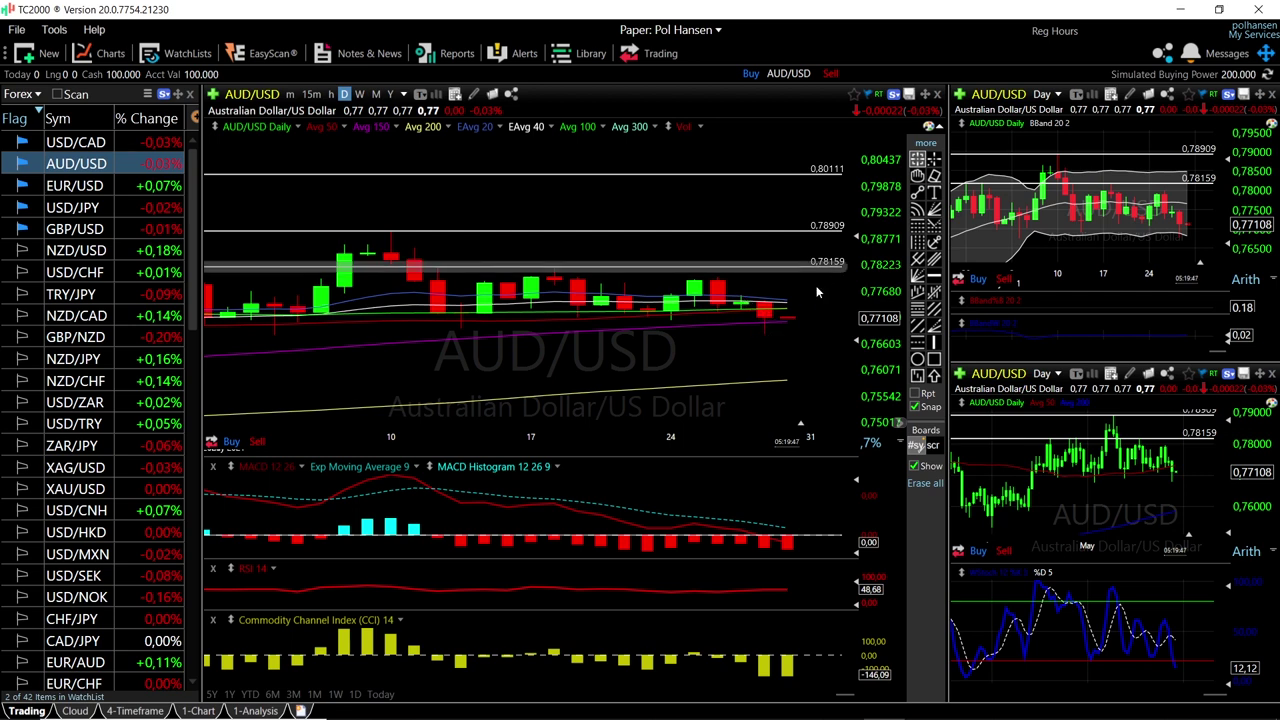
{"action": "left_click", "coordinate": [789, 382]}
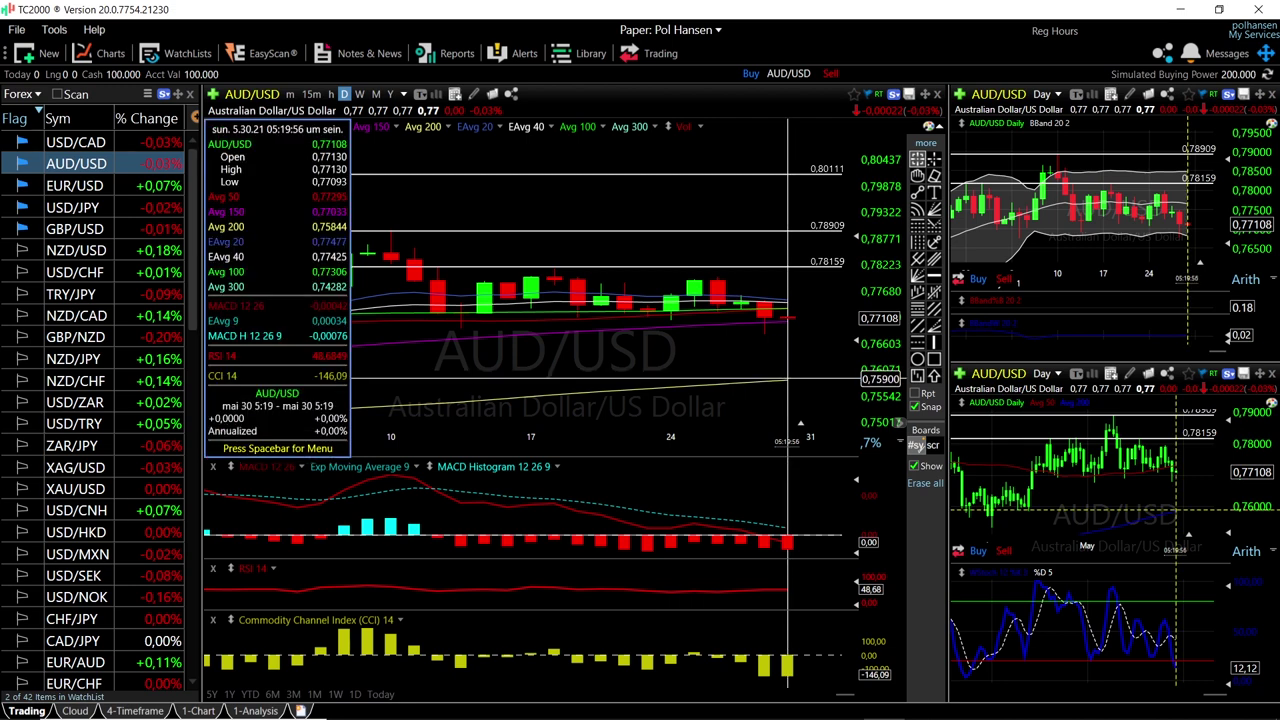
{"action": "left_click", "coordinate": [789, 381]}
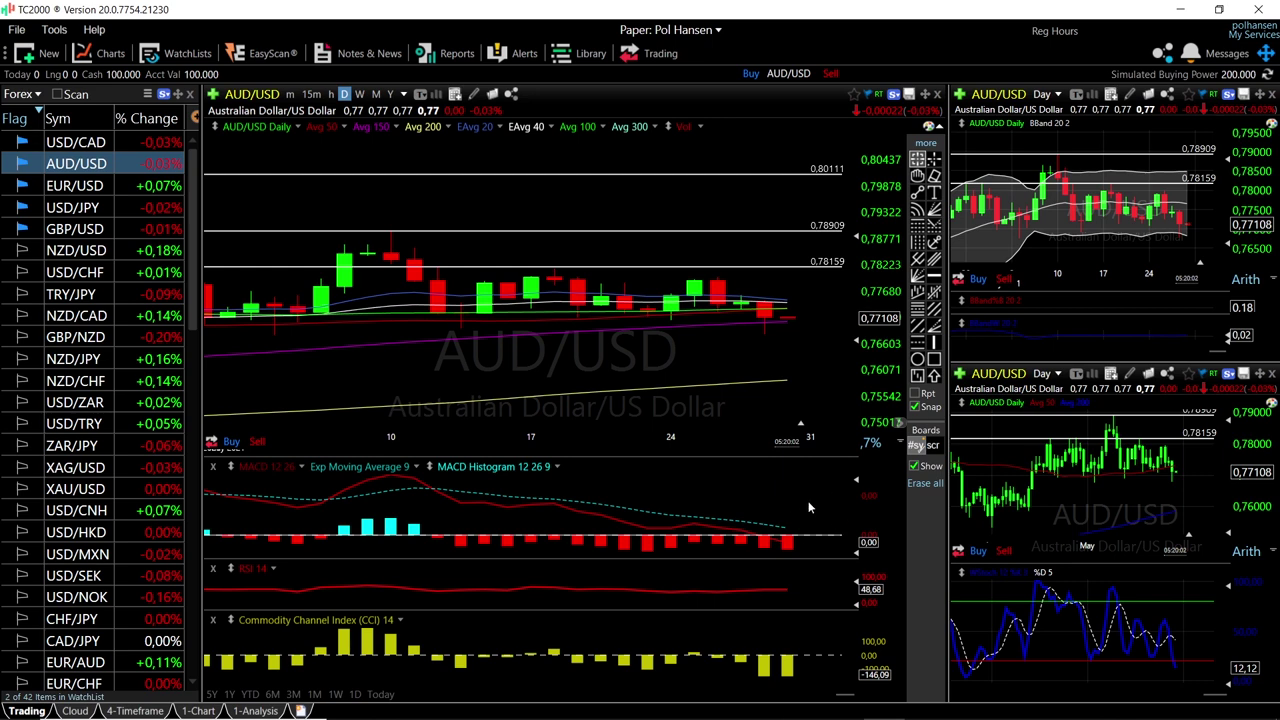
Read bar values on the smaller AUD/USD chart, then switch all charts to USD/CAD
{"action": "scroll", "coordinate": [798, 543], "scroll_direction": "down", "scroll_amount": 2}
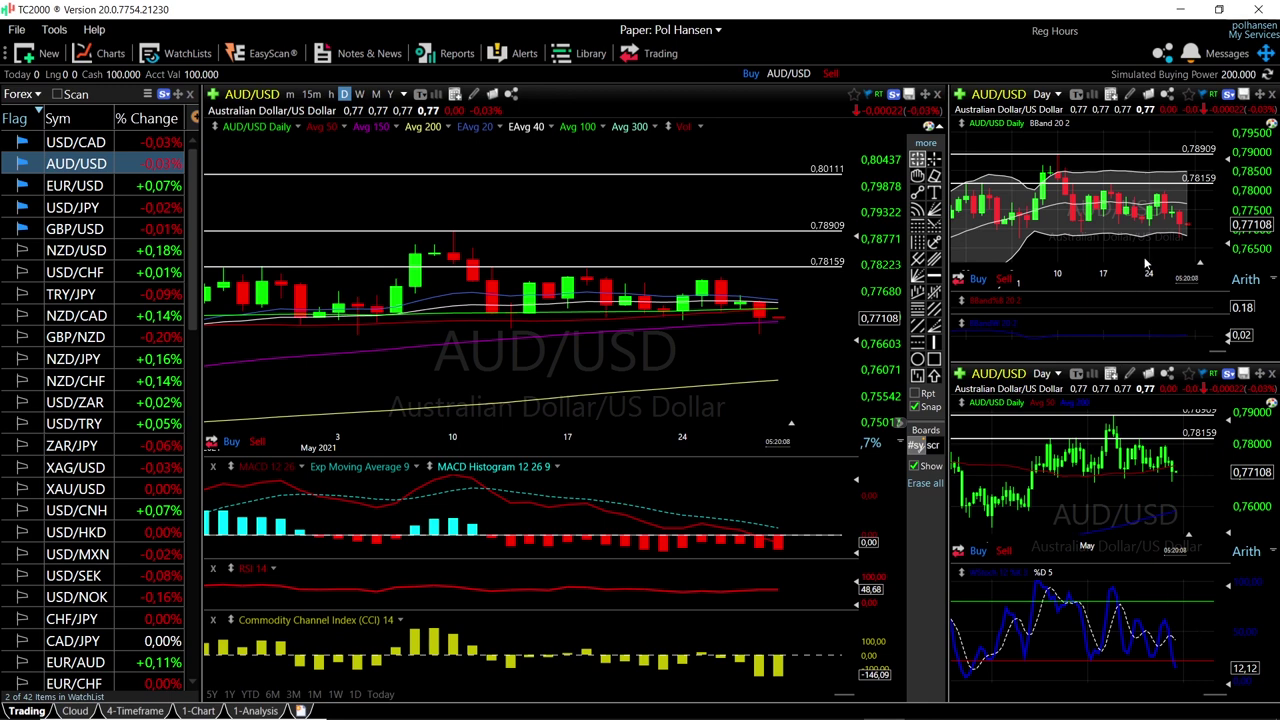
{"action": "scroll", "coordinate": [1177, 246], "scroll_direction": "down", "scroll_amount": 1}
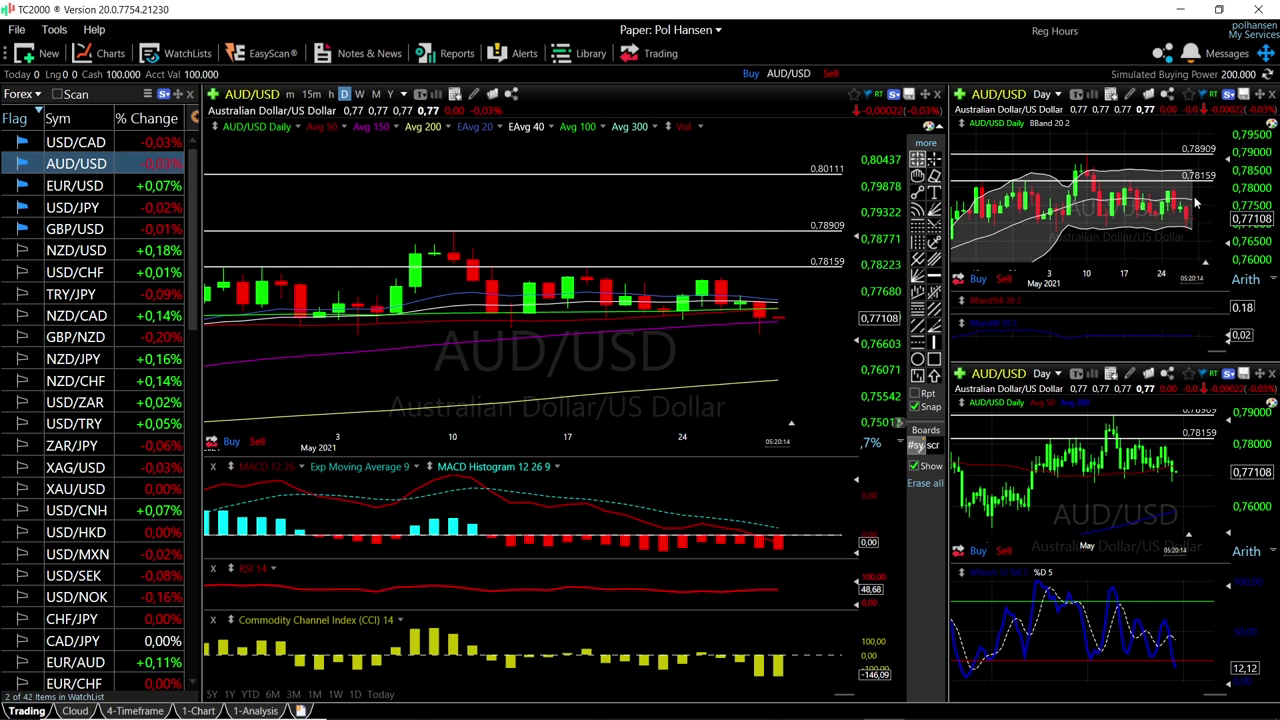
{"action": "left_click_drag", "start_coordinate": [1195, 204], "coordinate": [1190, 208]}
{"action": "left_click", "coordinate": [73, 143]}
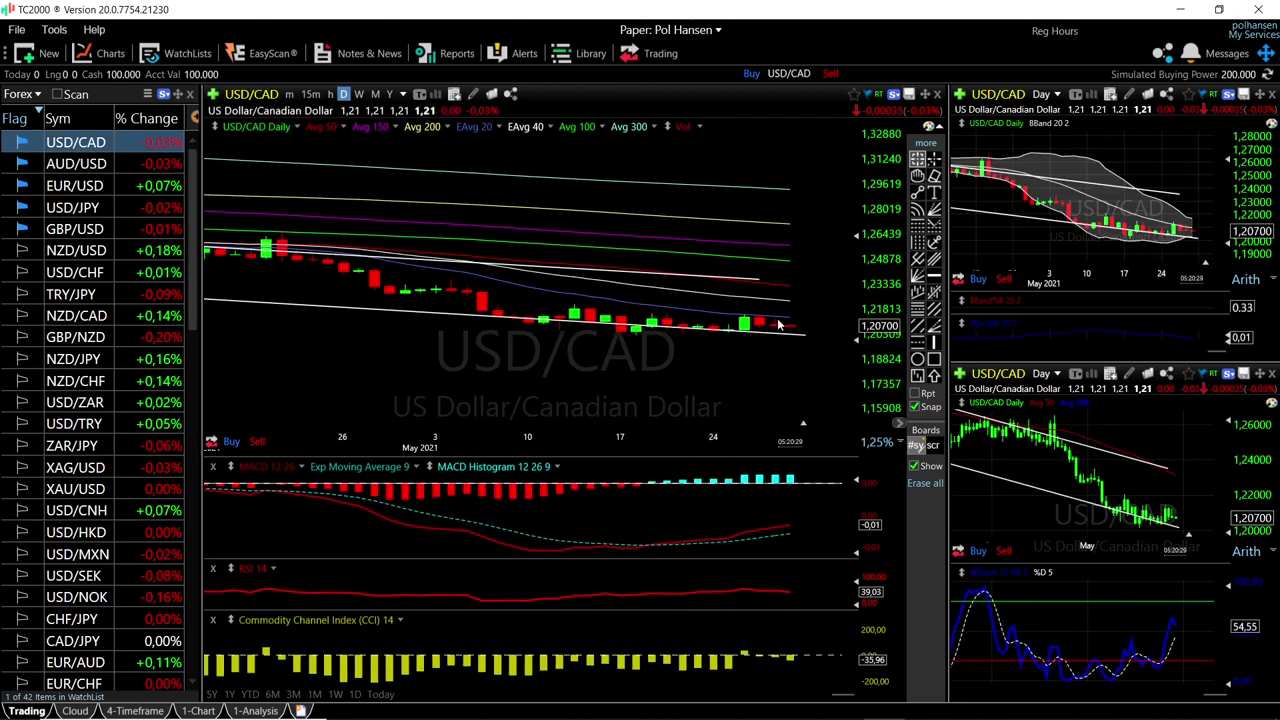
{"action": "scroll", "coordinate": [802, 327], "scroll_direction": "up", "scroll_amount": 3}
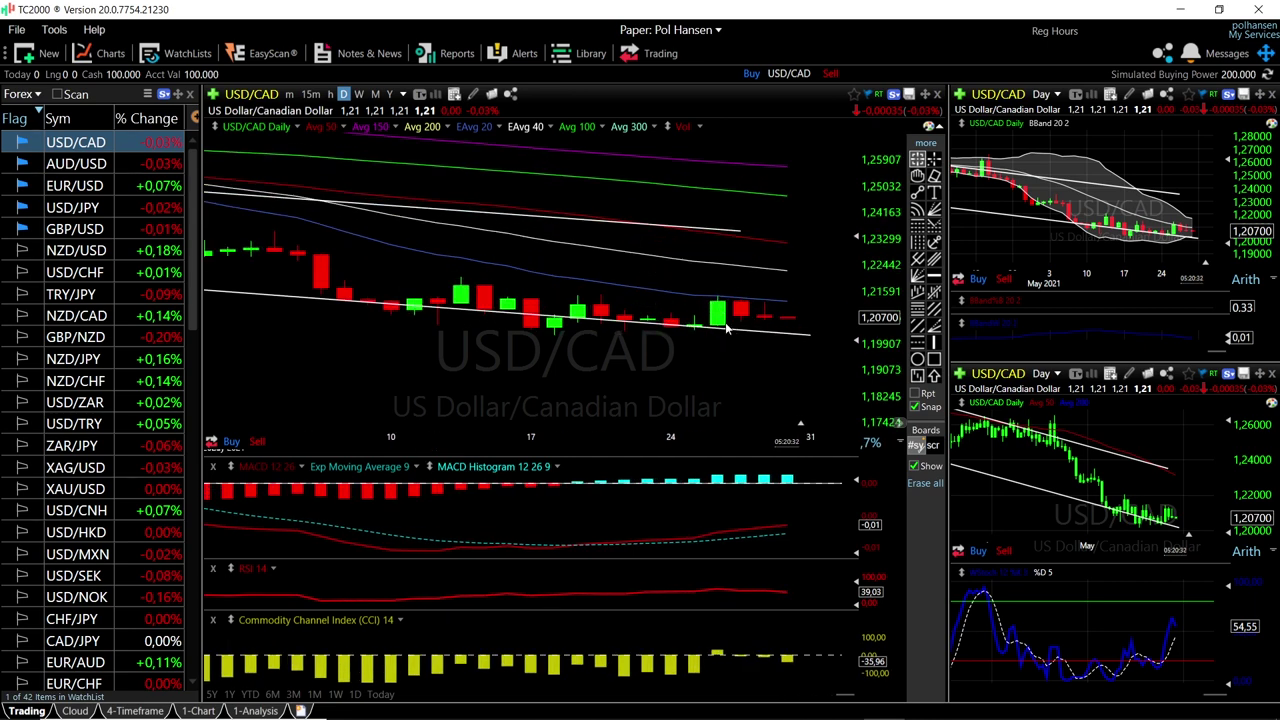
{"action": "scroll", "coordinate": [733, 350], "scroll_direction": "down", "scroll_amount": 4}
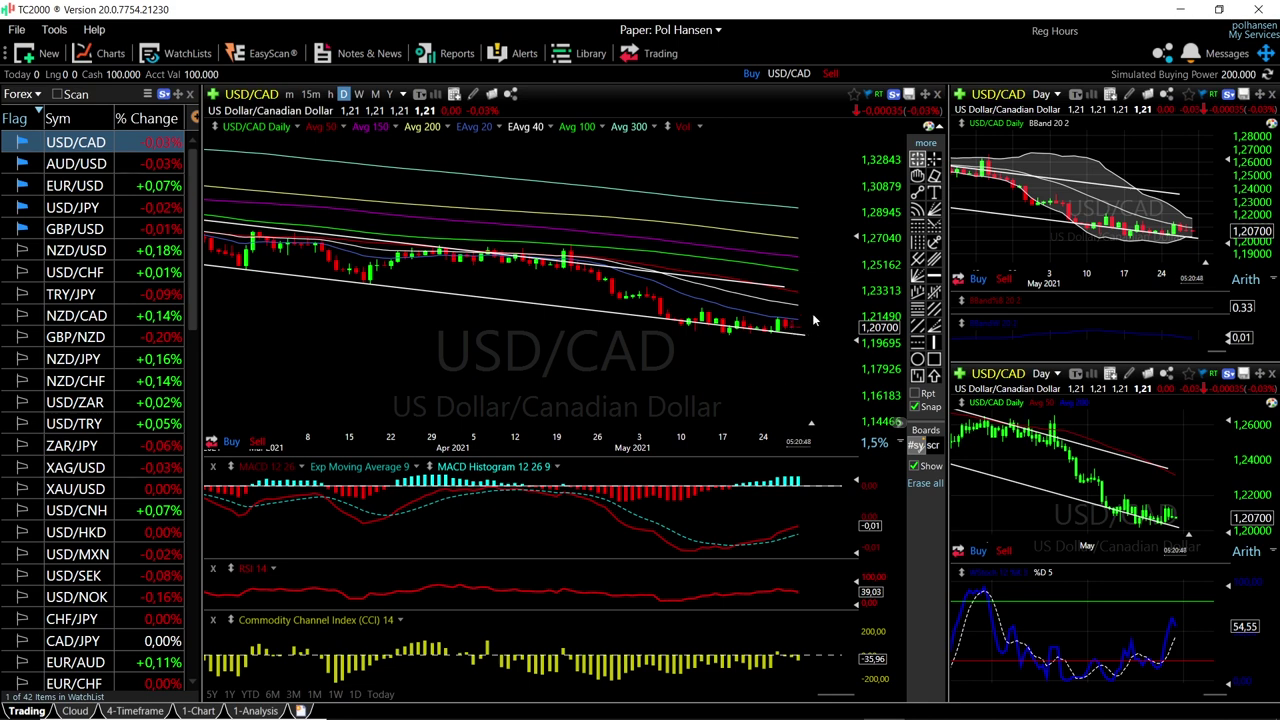
{"action": "scroll", "coordinate": [792, 340], "scroll_direction": "up", "scroll_amount": 5}
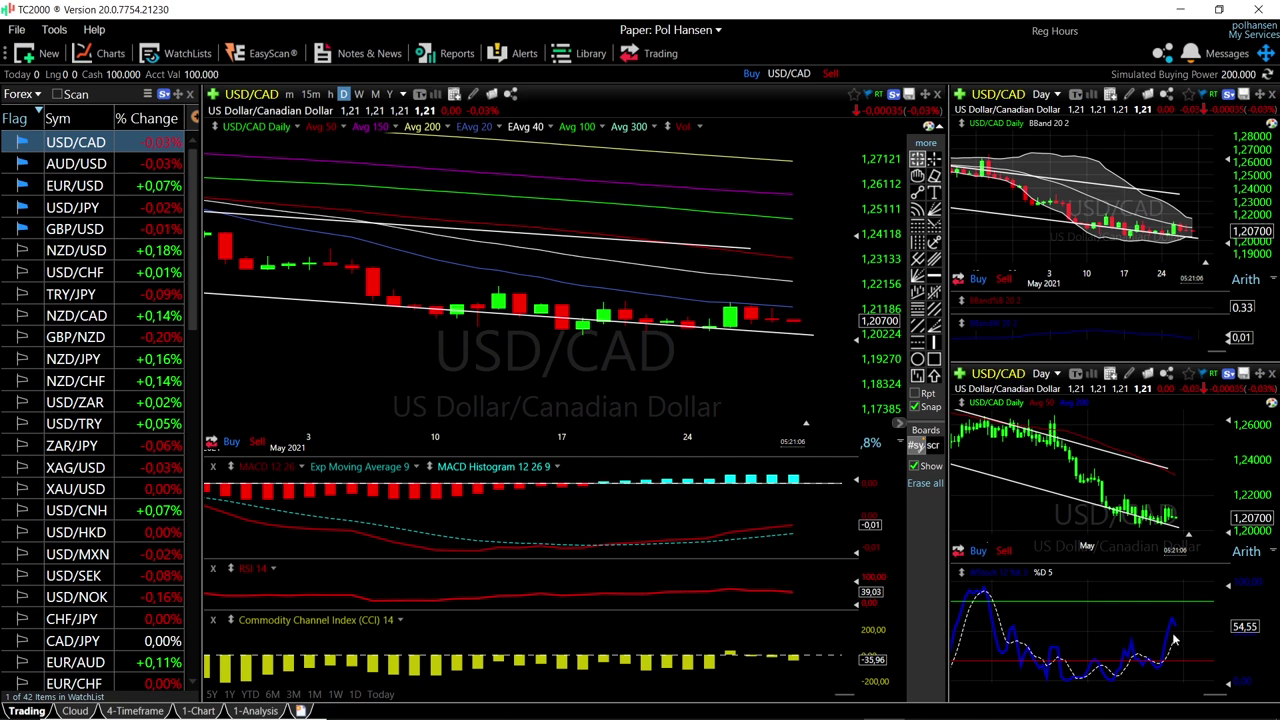
{"action": "scroll", "coordinate": [1145, 233], "scroll_direction": "up", "scroll_amount": 5}
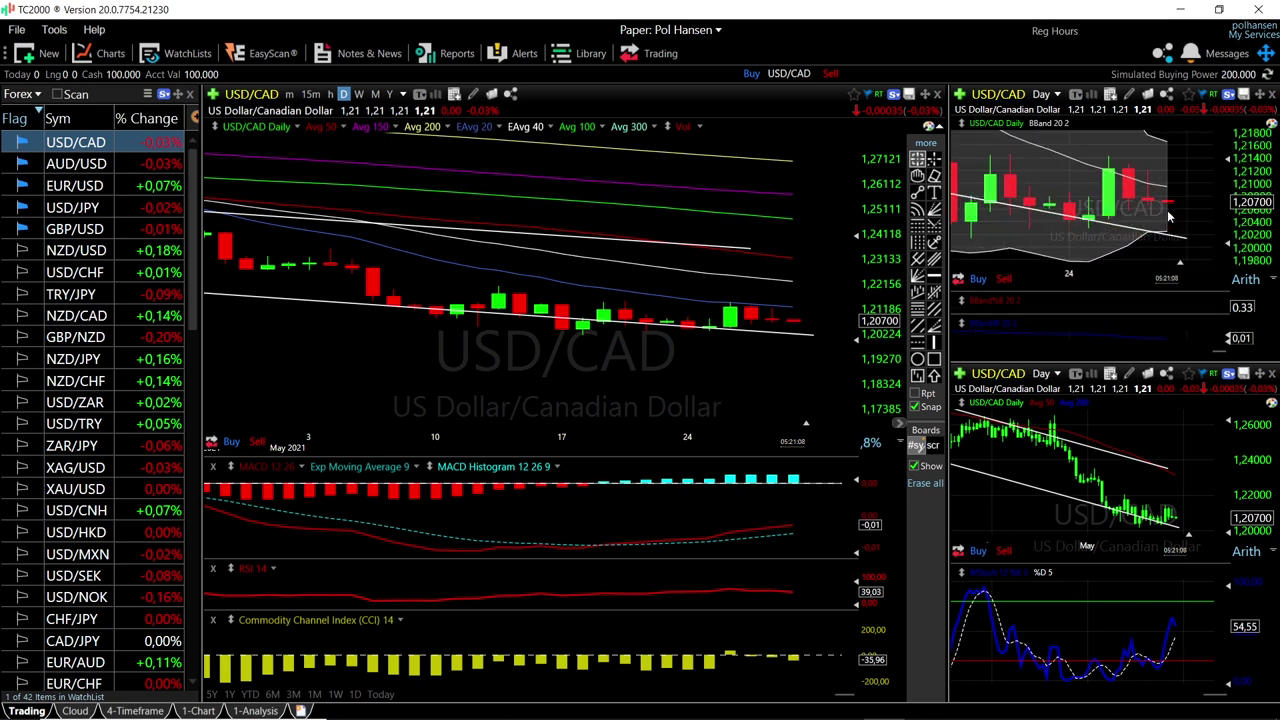